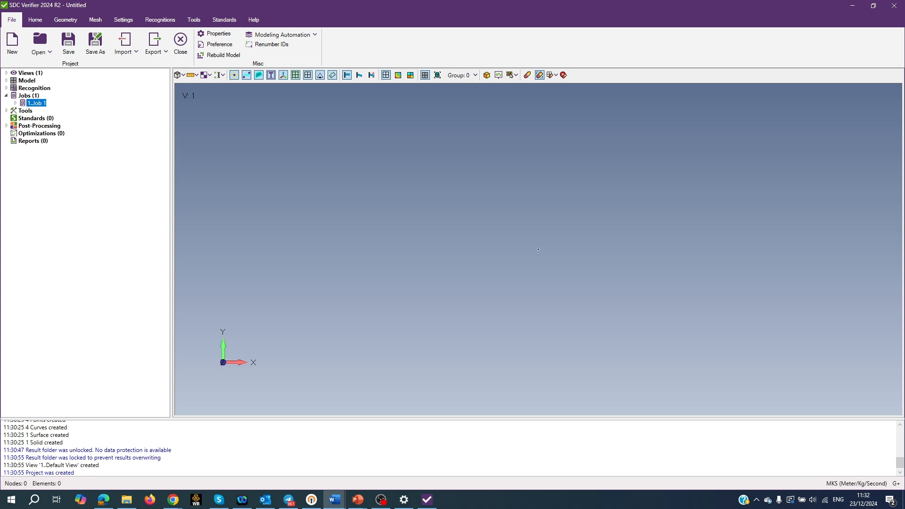
# Create two geometry points at coordinates (0, 0, 0) and (0.1, 0, 0)
pyautogui.click(66, 20)
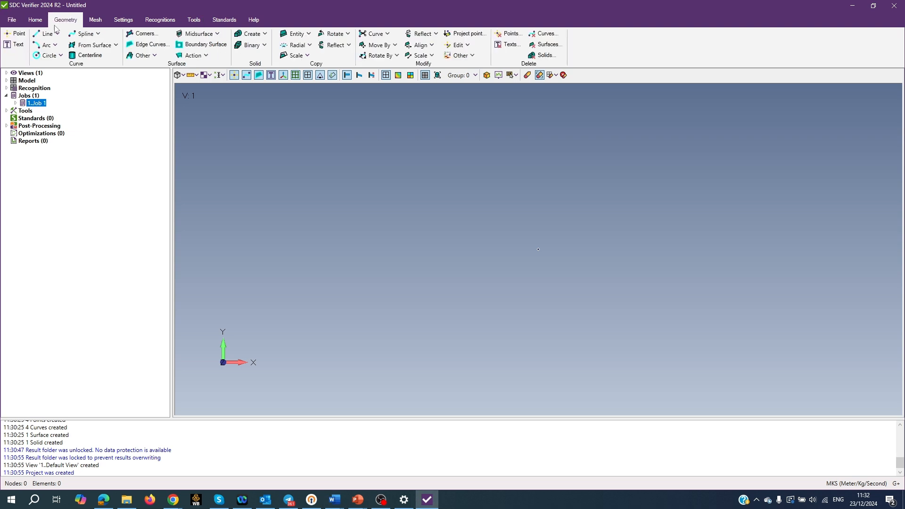
pyautogui.click(18, 35)
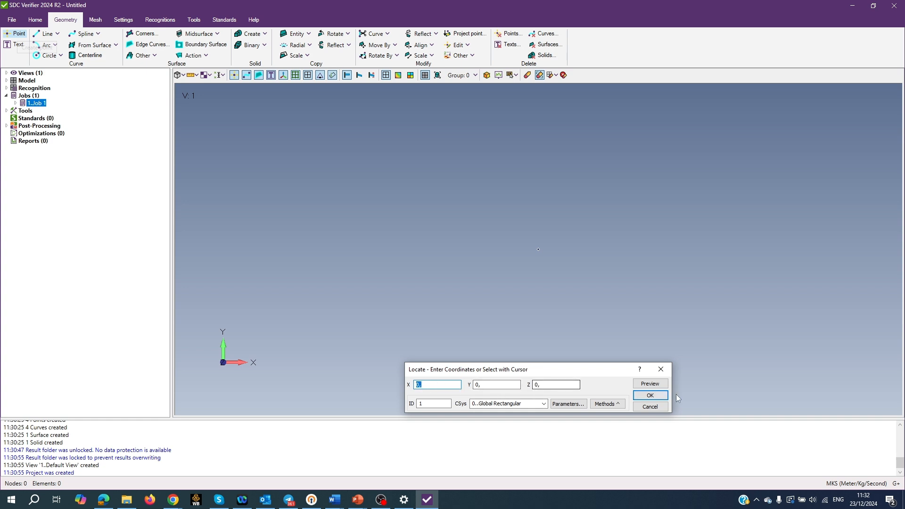
pyautogui.click(650, 395)
pyautogui.write('1')
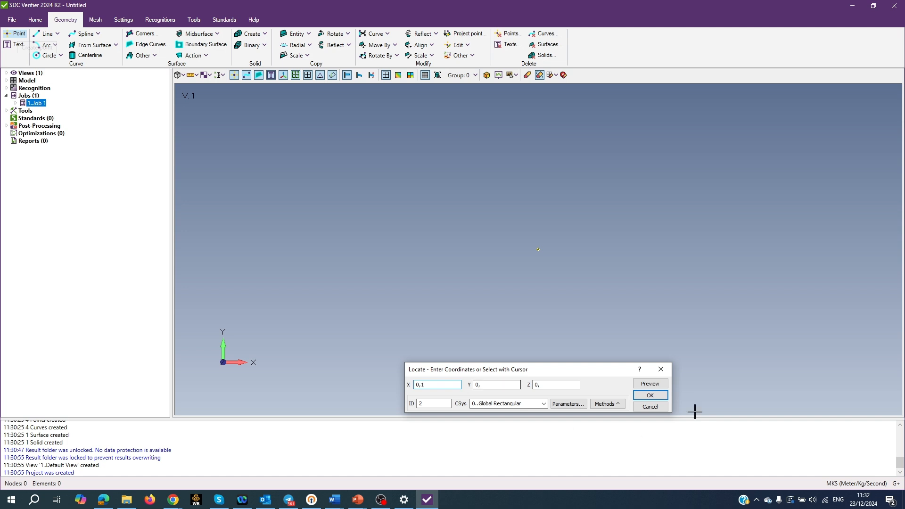
pyautogui.click(651, 395)
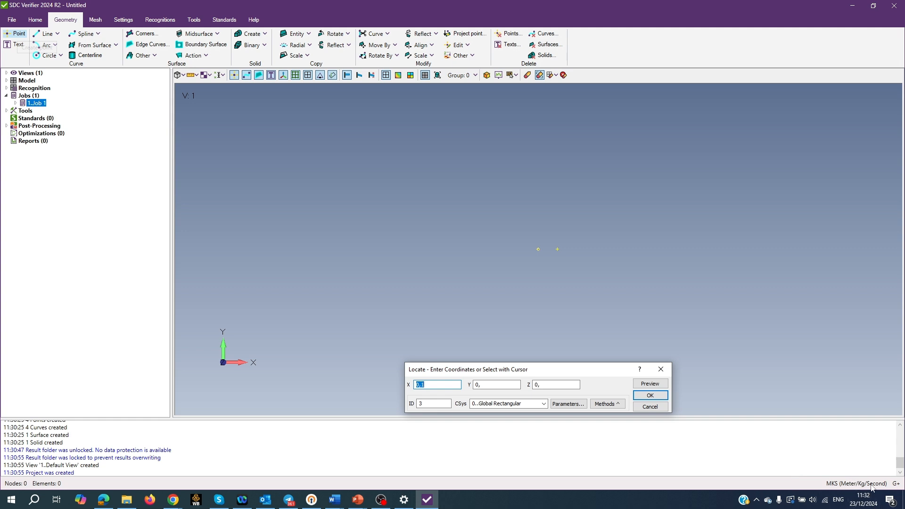
pyautogui.click(660, 369)
pyautogui.scroll(-2, 645, 306)
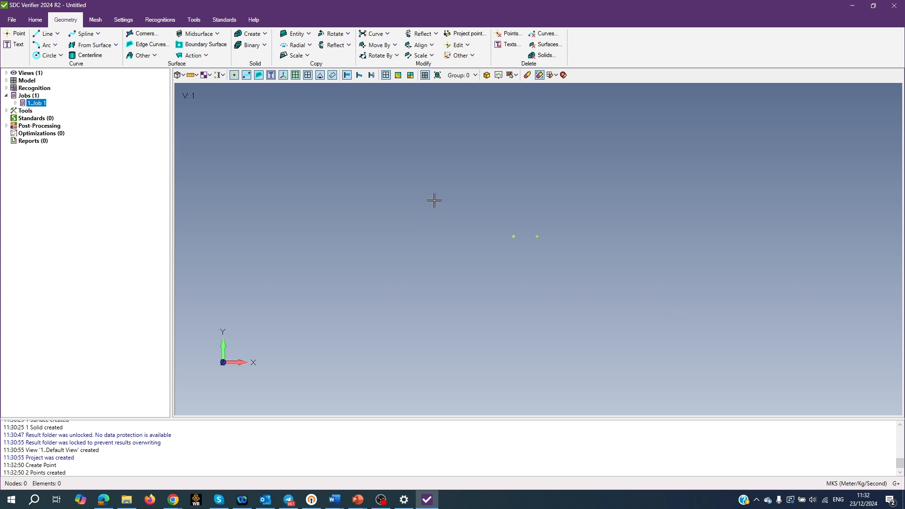
# Copy both points once along a vector from (0, 0, 0) to (0, 0.5, 0)
pyautogui.click(309, 34)
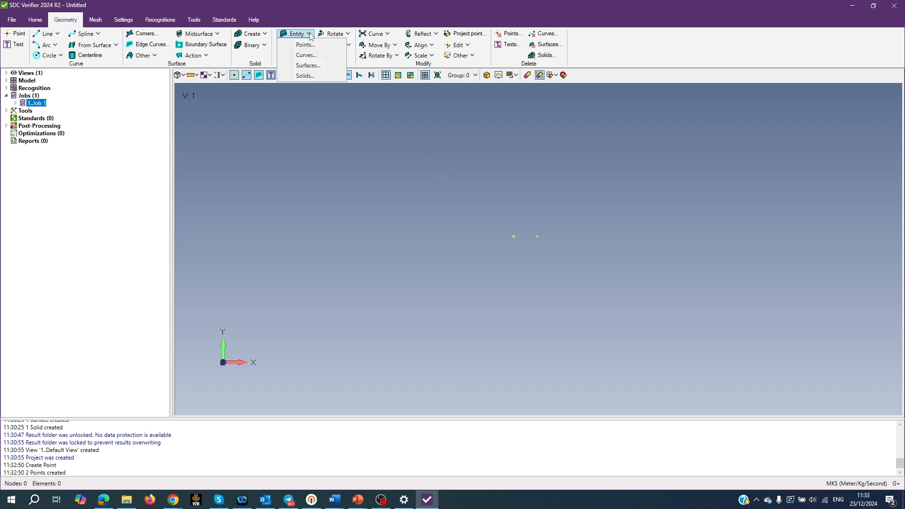
pyautogui.click(311, 45)
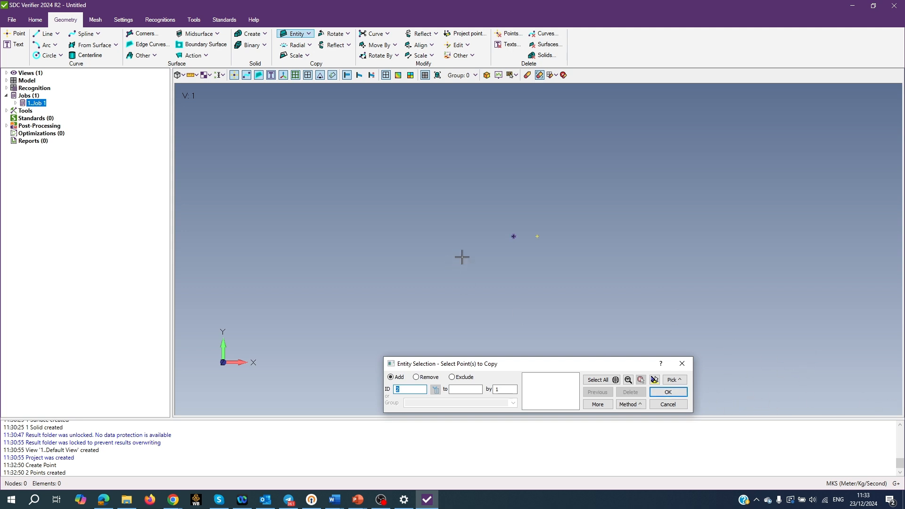
pyautogui.click(514, 236)
pyautogui.click(536, 236)
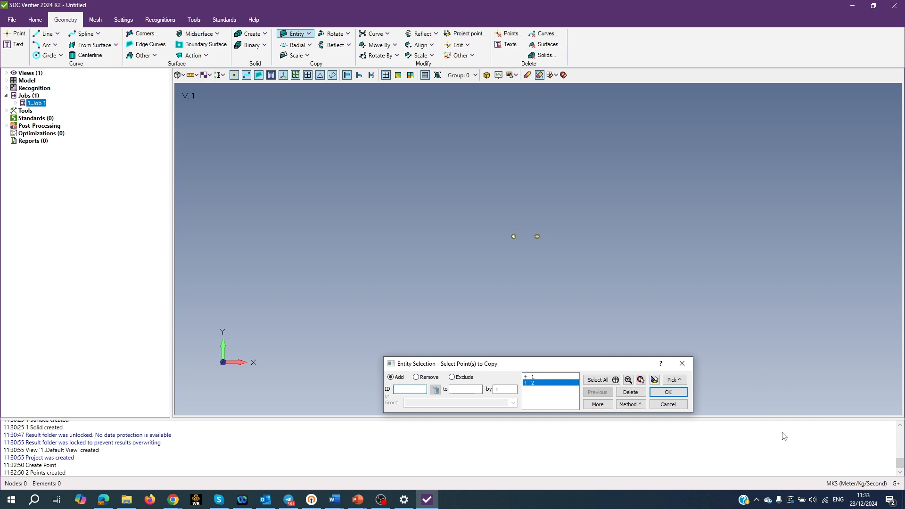
pyautogui.click(669, 392)
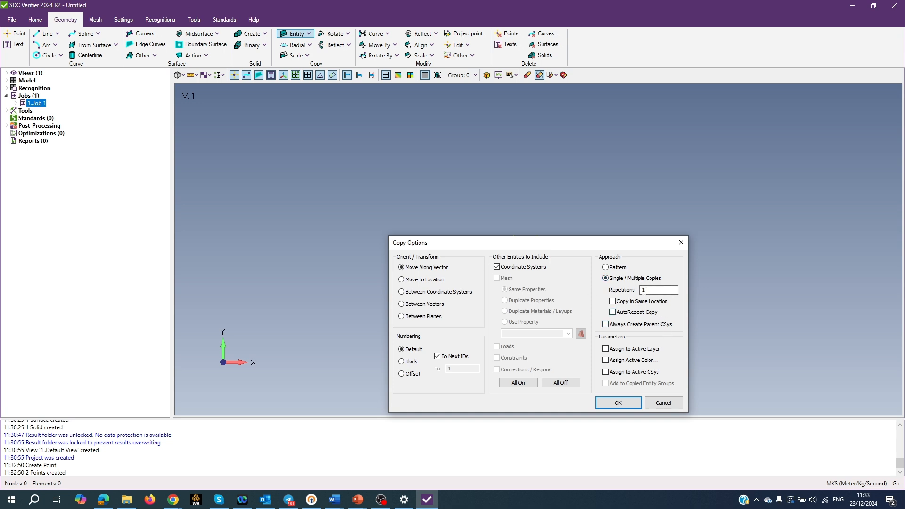
pyautogui.click(649, 290)
pyautogui.click(617, 404)
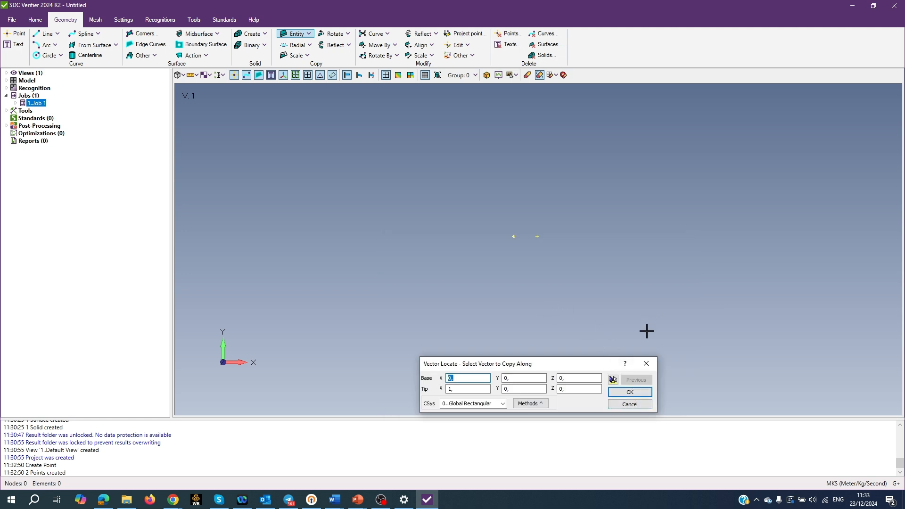
pyautogui.click(517, 389)
pyautogui.click(461, 387)
pyautogui.click(509, 388)
pyautogui.write('5')
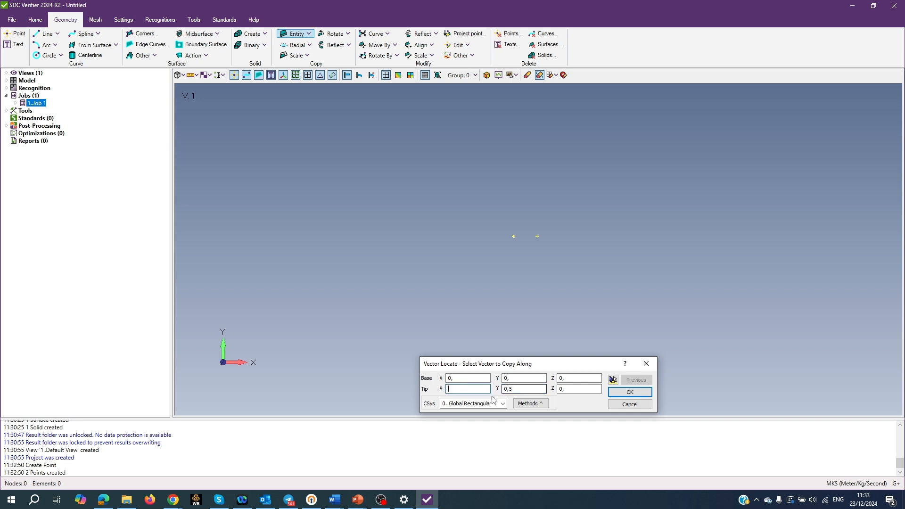
pyautogui.write('0')
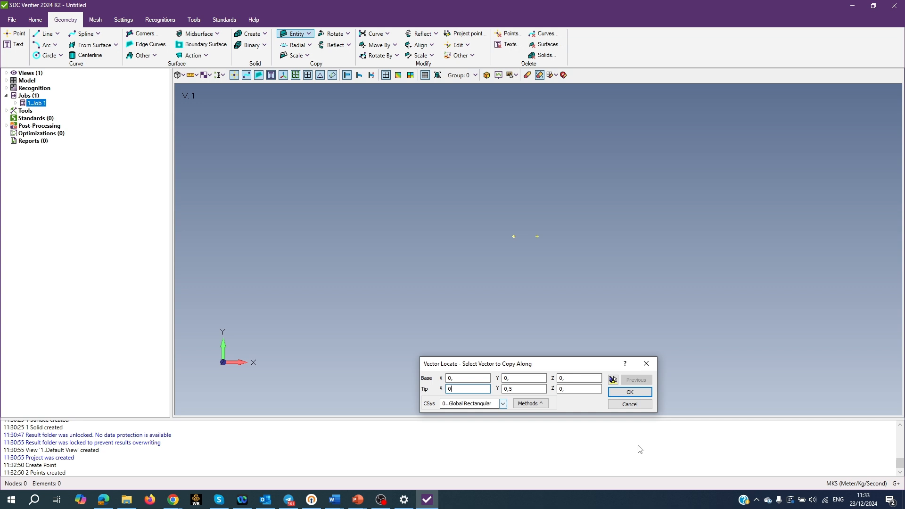
pyautogui.click(630, 392)
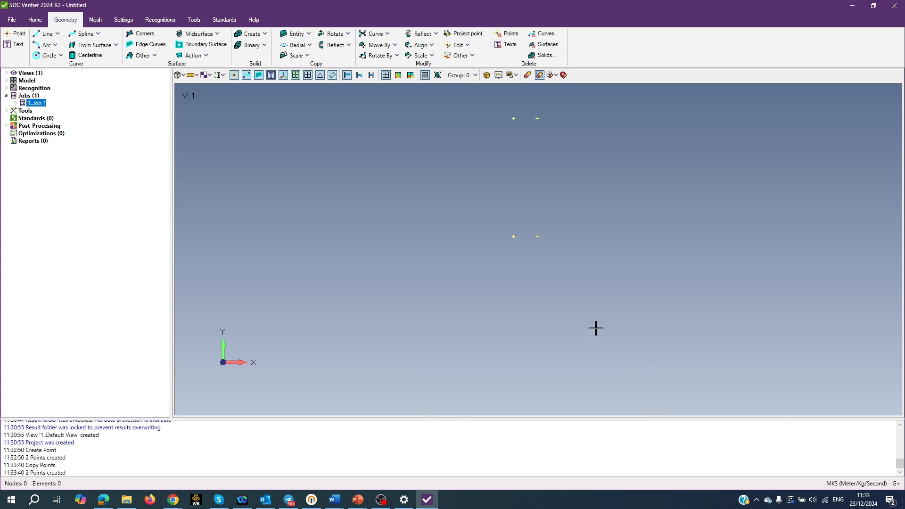
# Create a four-corner surface through the four existing points, snapping each corner to a point in order around the rectangle
pyautogui.scroll(-1, 589, 308)
pyautogui.keyDown('ctrl'); pyautogui.moveTo(553, 255); pyautogui.dragTo(341, 411, button='middle'); pyautogui.keyUp('ctrl')
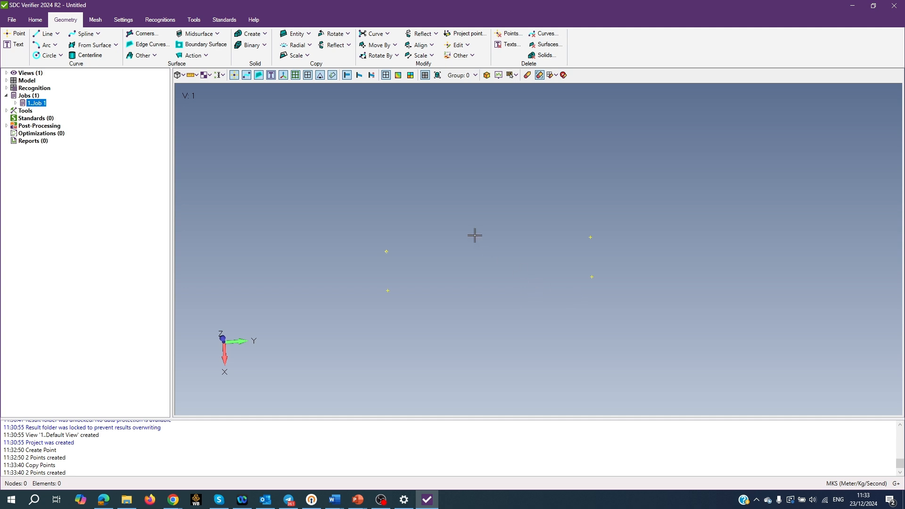
pyautogui.click(152, 36)
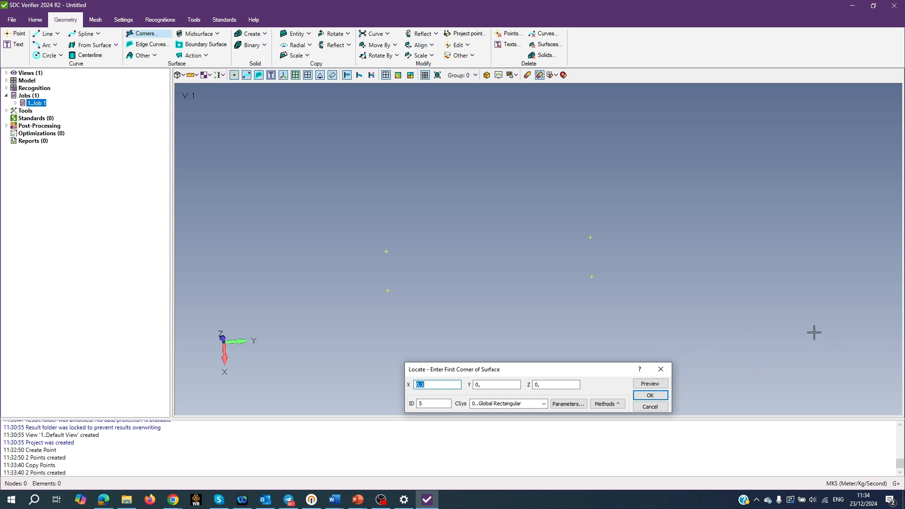
pyautogui.rightClick(772, 229)
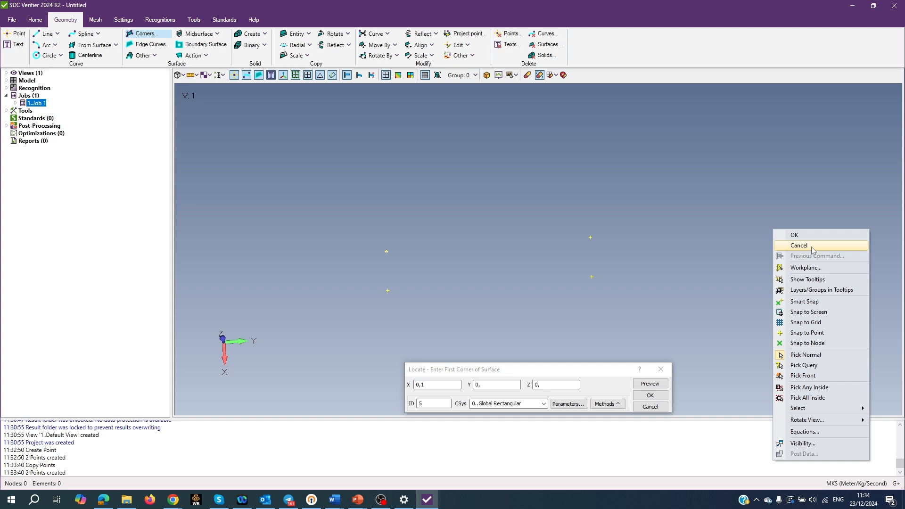
pyautogui.click(807, 333)
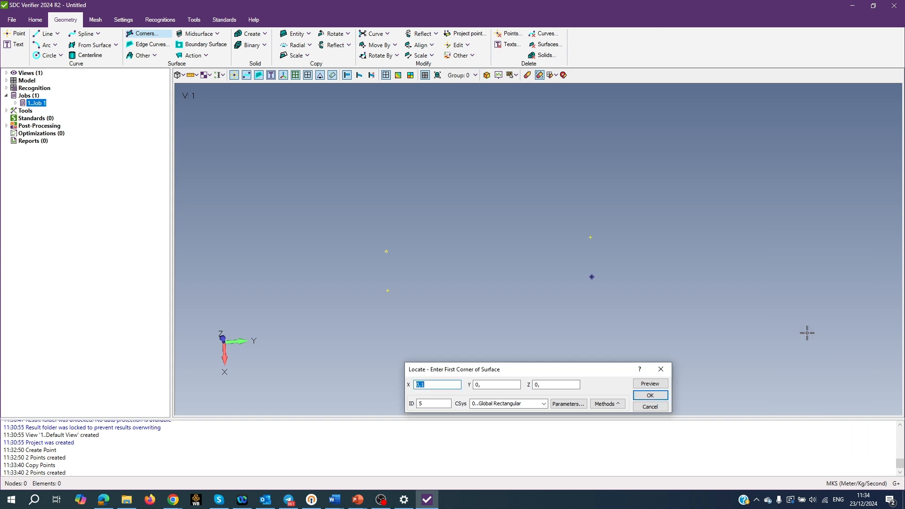
pyautogui.click(386, 251)
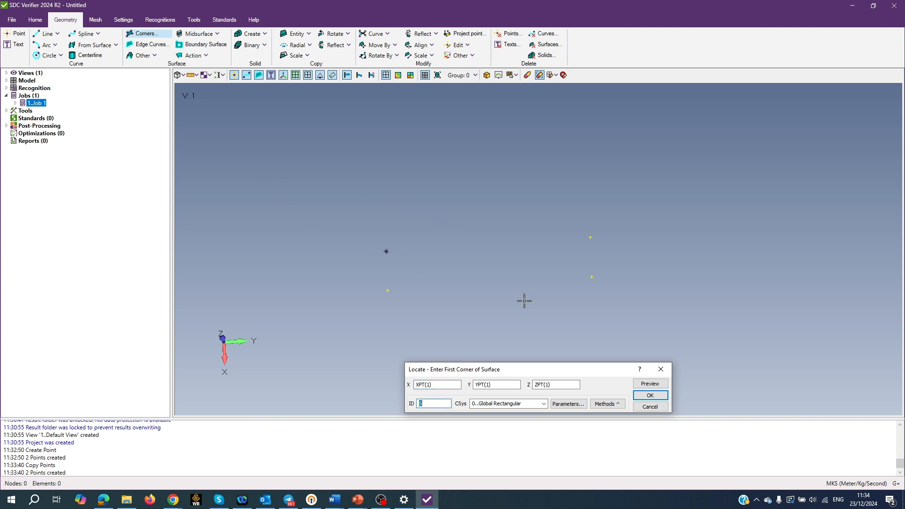
pyautogui.click(650, 395)
pyautogui.click(590, 237)
pyautogui.click(650, 395)
pyautogui.click(591, 277)
pyautogui.click(650, 396)
pyautogui.click(387, 291)
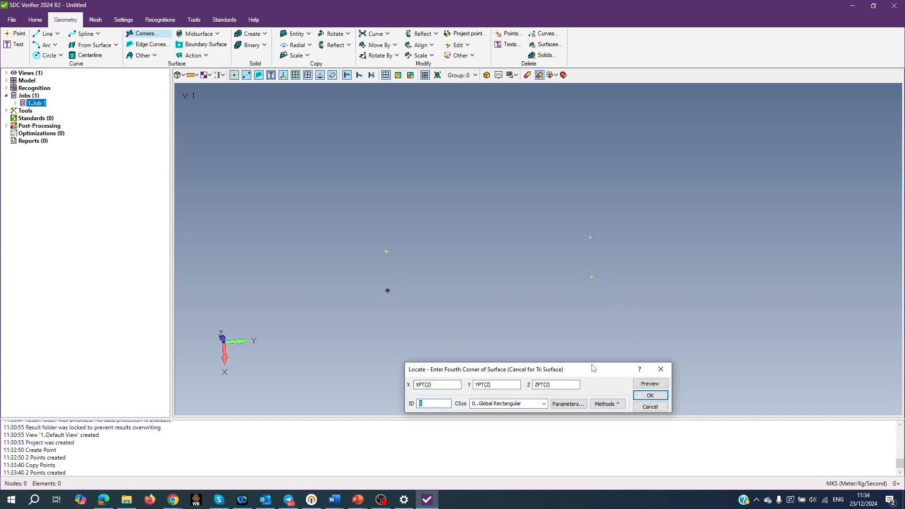
pyautogui.click(657, 399)
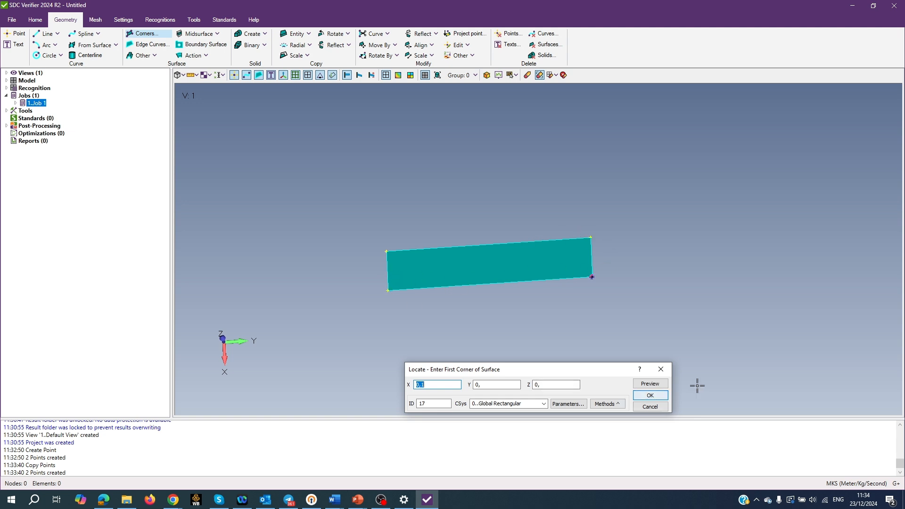
pyautogui.click(660, 369)
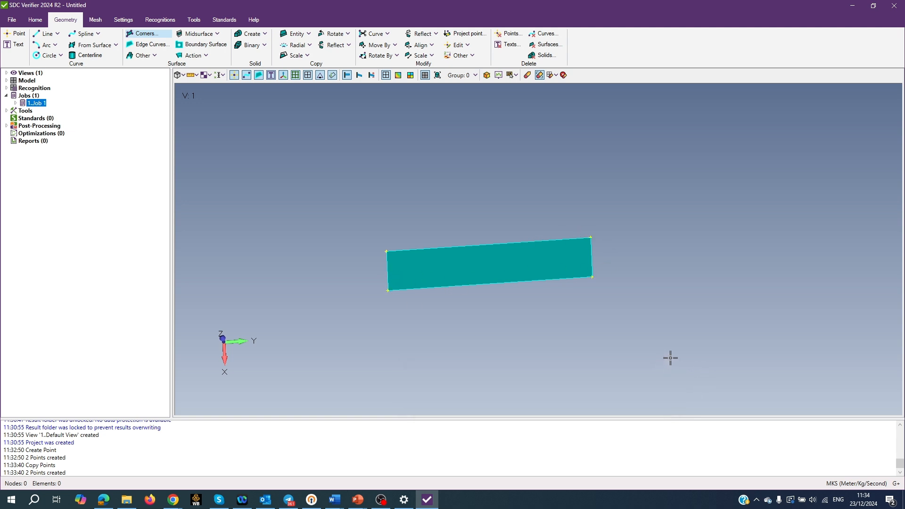
# Define the workplane as the global XY plane in the positive direction, based at the surface's corner point at the origin
pyautogui.scroll(1, 670, 358)
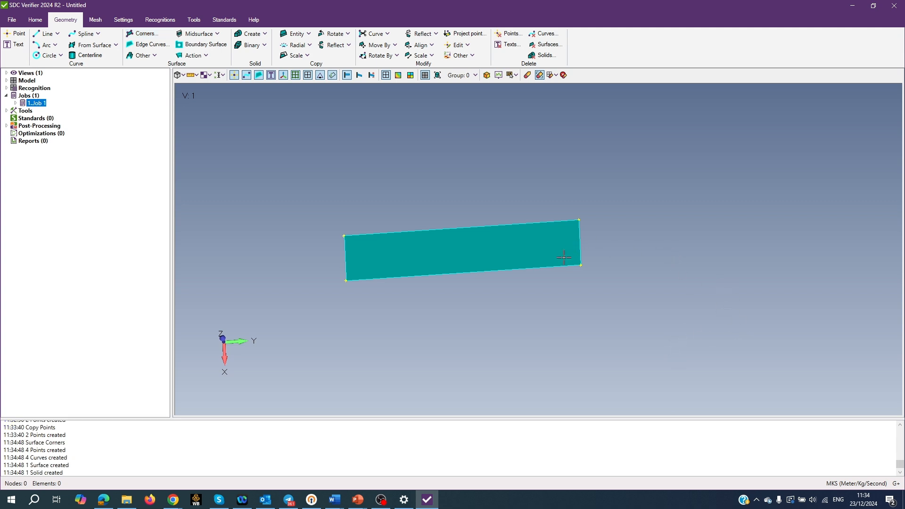
pyautogui.moveTo(563, 257); pyautogui.dragTo(572, 272, button='middle')
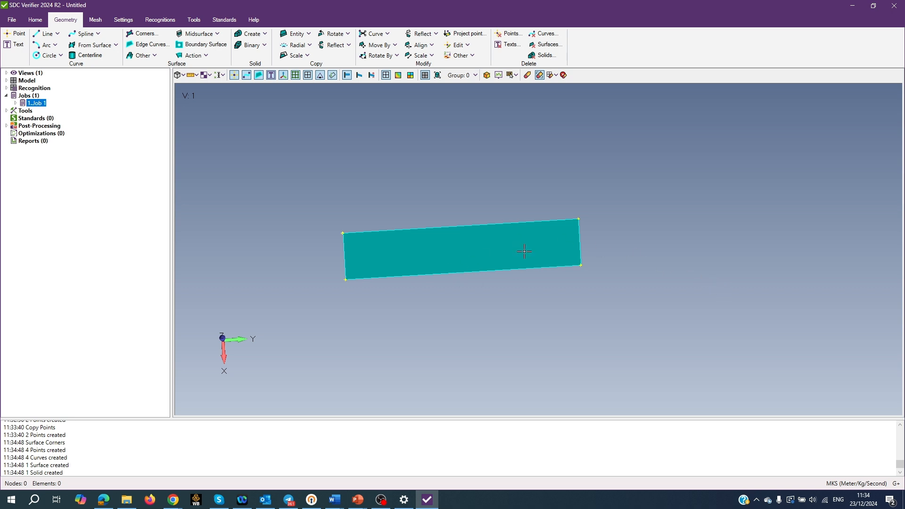
pyautogui.rightClick(672, 189)
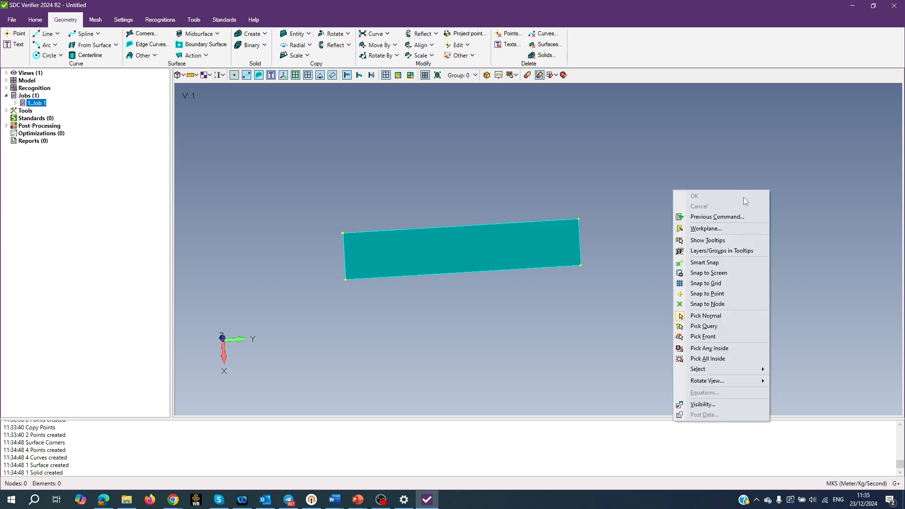
pyautogui.click(706, 229)
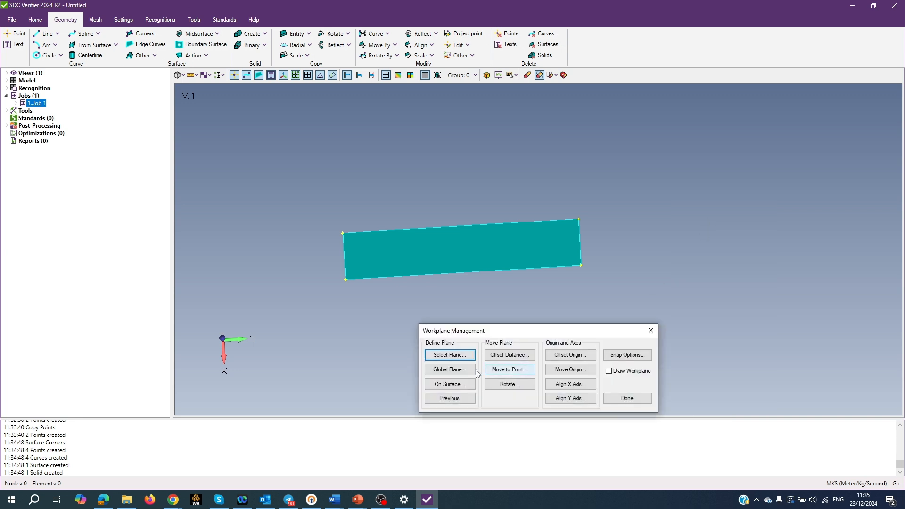
pyautogui.click(445, 370)
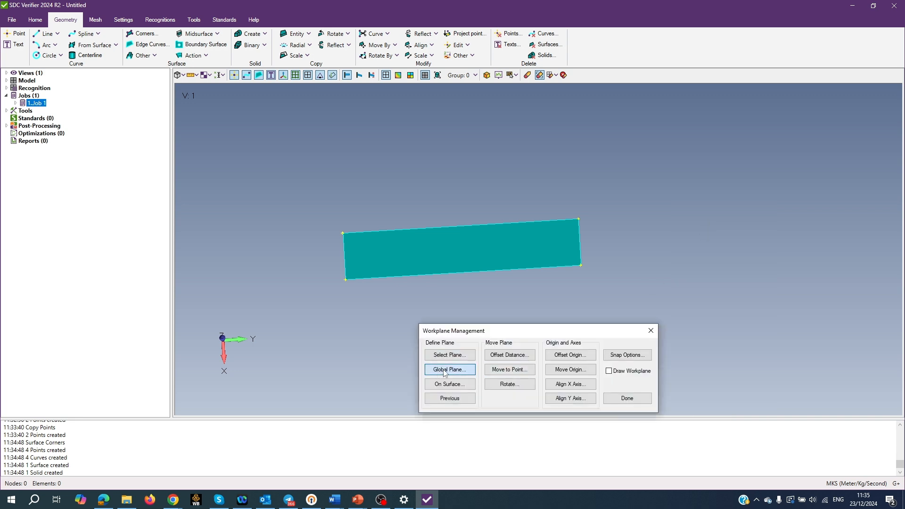
pyautogui.rightClick(634, 242)
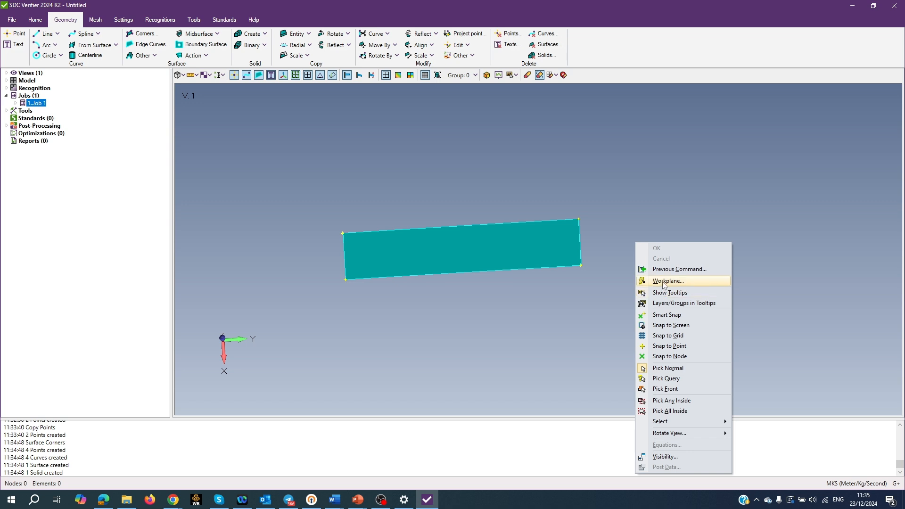
pyautogui.click(658, 281)
pyautogui.click(444, 372)
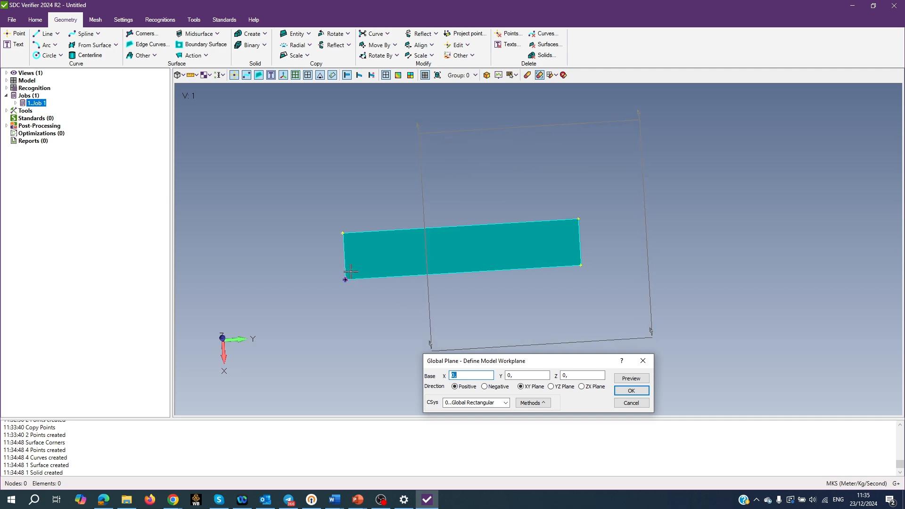
pyautogui.click(342, 233)
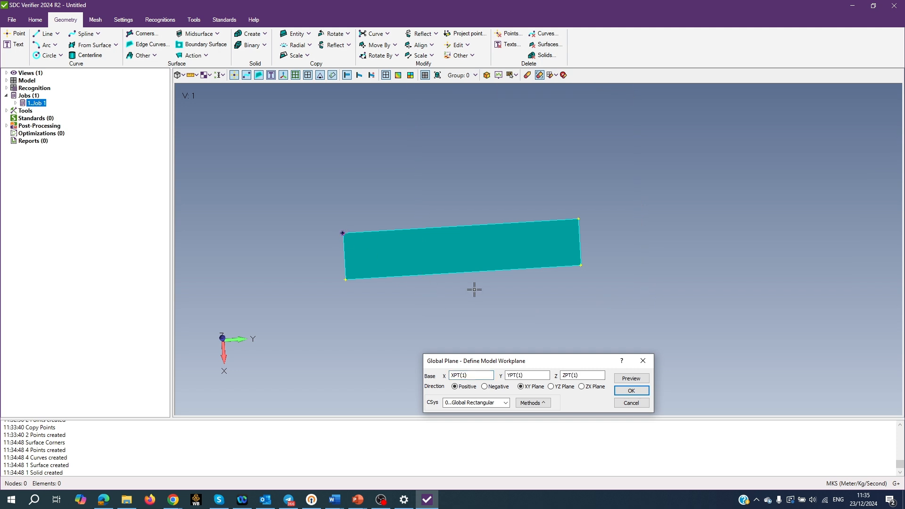
pyautogui.click(631, 389)
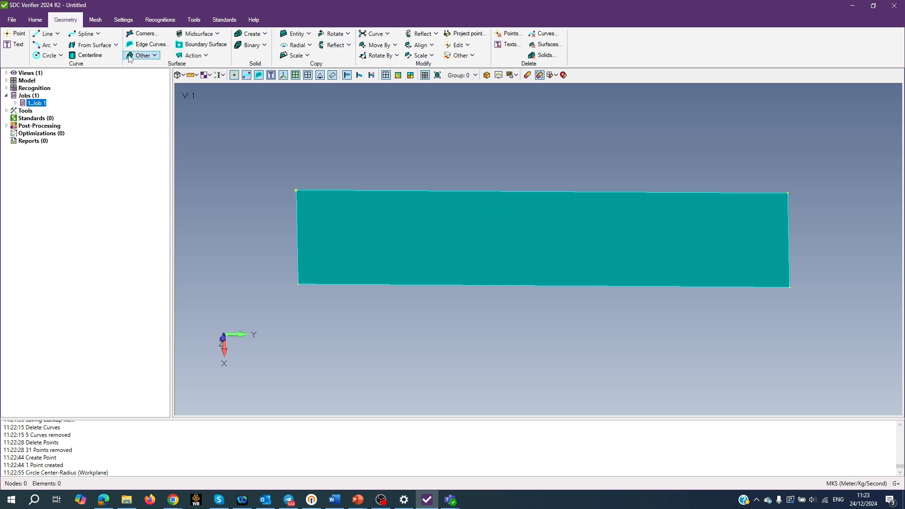
# Create a point in the middle of the surface at X 0.05, Y 0.25, Z 0
pyautogui.click(18, 33)
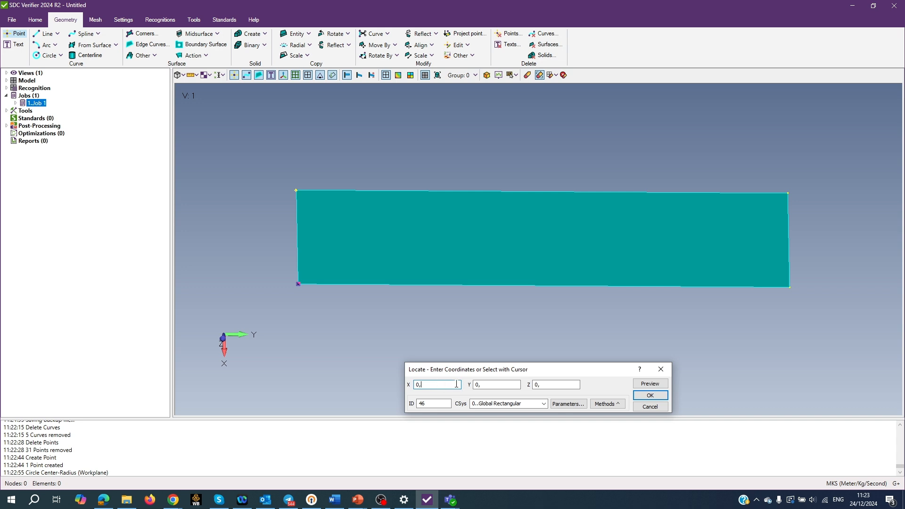
pyautogui.click(490, 383)
pyautogui.click(651, 395)
pyautogui.click(661, 370)
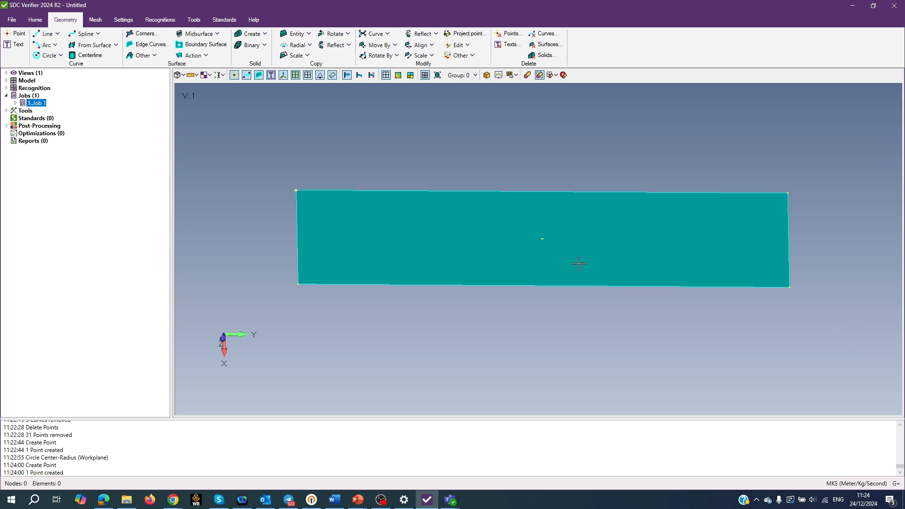
# Draw one centre-radius circle on the workplane, centred on the existing point in the middle of the plate surface
pyautogui.click(62, 55)
pyautogui.click(59, 77)
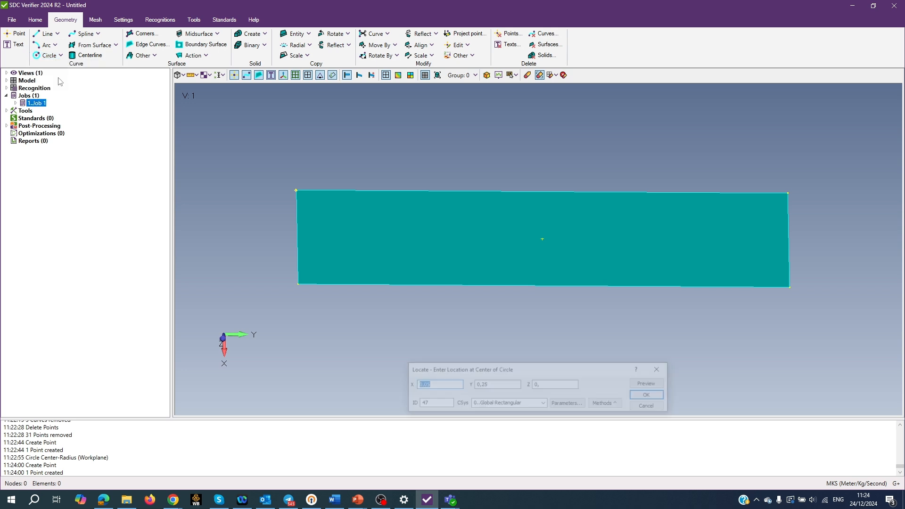
pyautogui.click(542, 240)
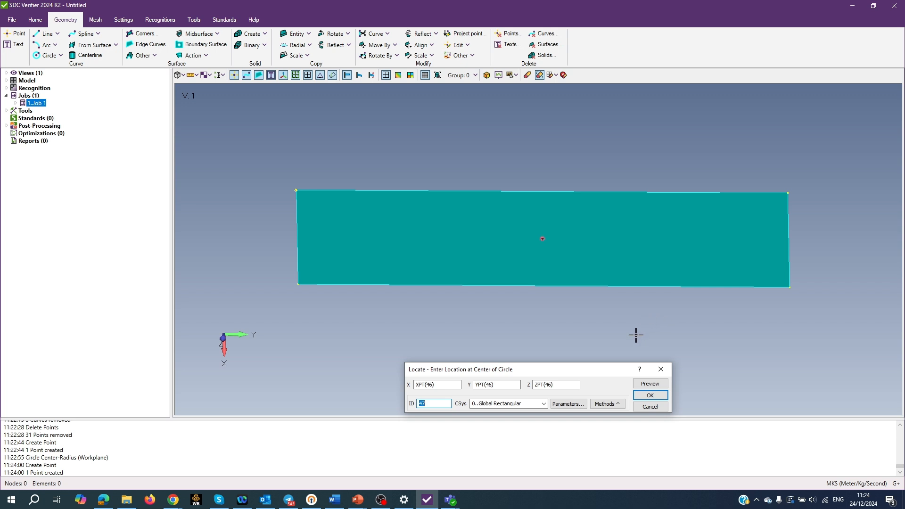
pyautogui.click(651, 397)
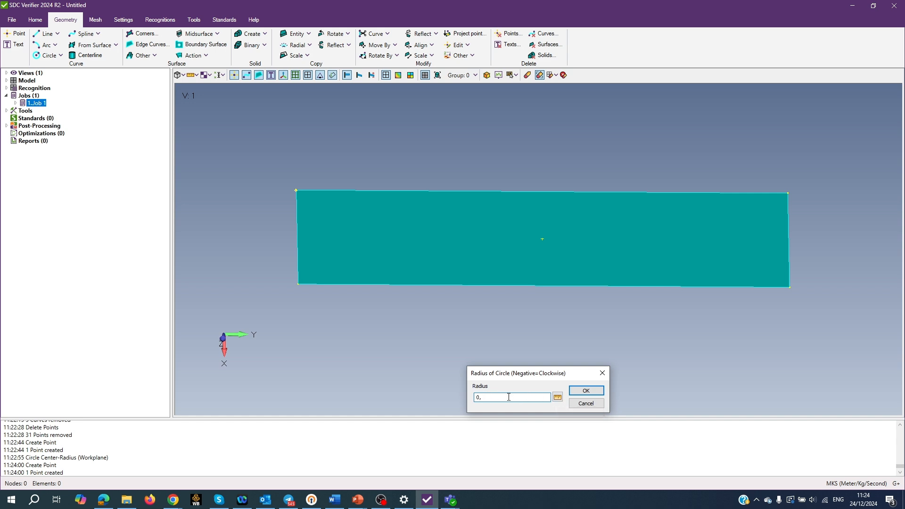
pyautogui.click(586, 392)
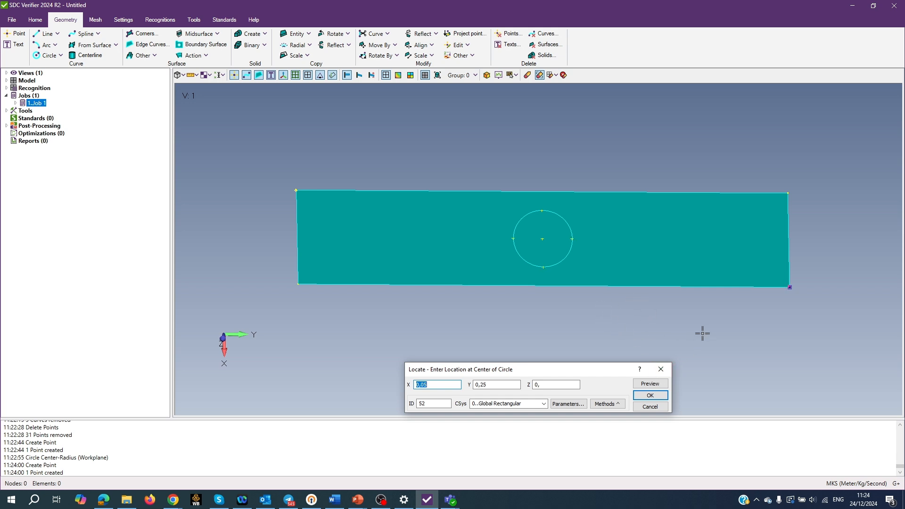
pyautogui.click(663, 369)
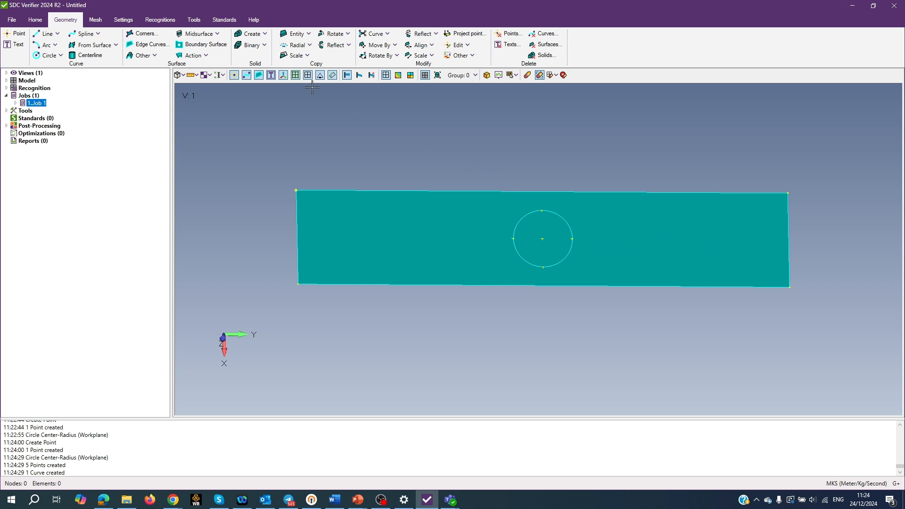
# Copy the circle curve with 2 repetitions along a vector from (0, 0, 0) to (0, 0.1, 0)
pyautogui.click(309, 35)
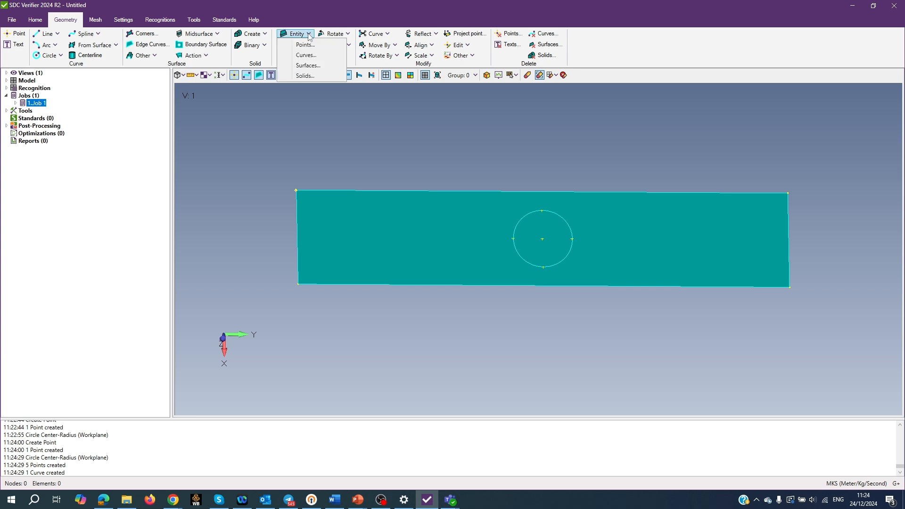
pyautogui.click(310, 58)
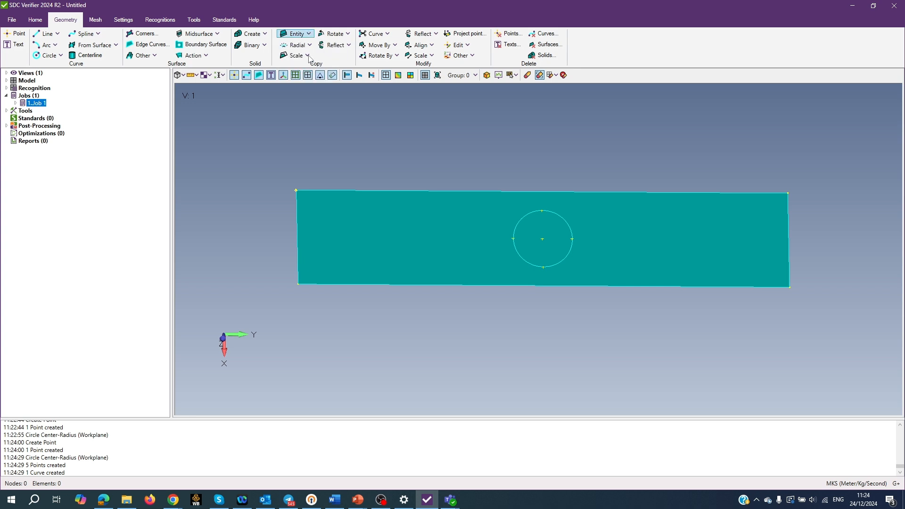
pyautogui.click(543, 210)
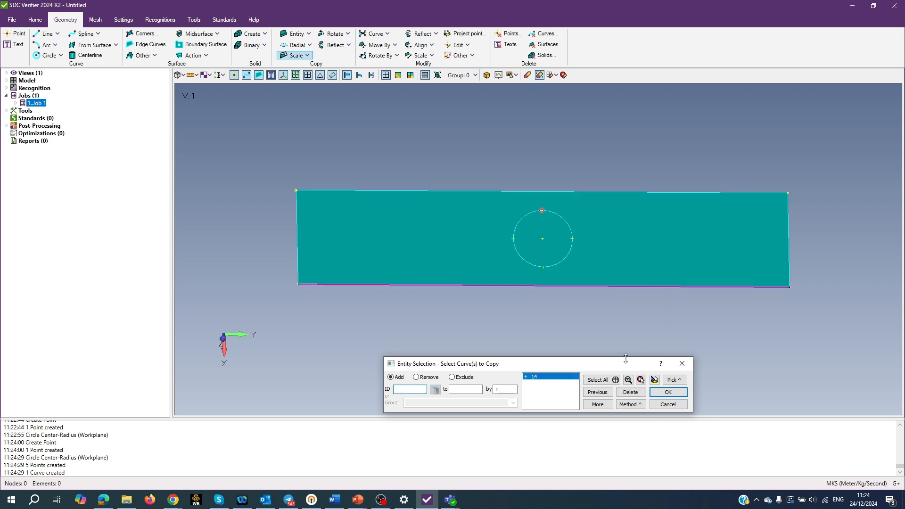
pyautogui.click(668, 392)
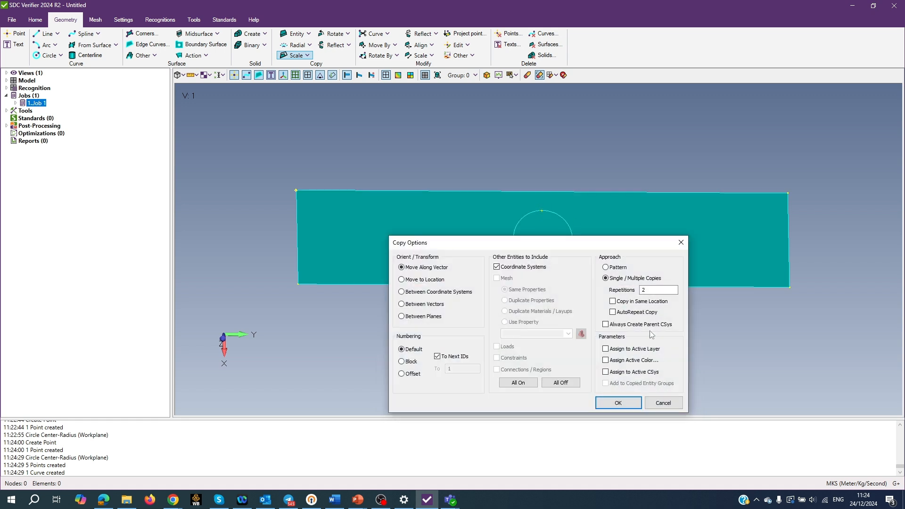
pyautogui.click(648, 288)
pyautogui.click(618, 402)
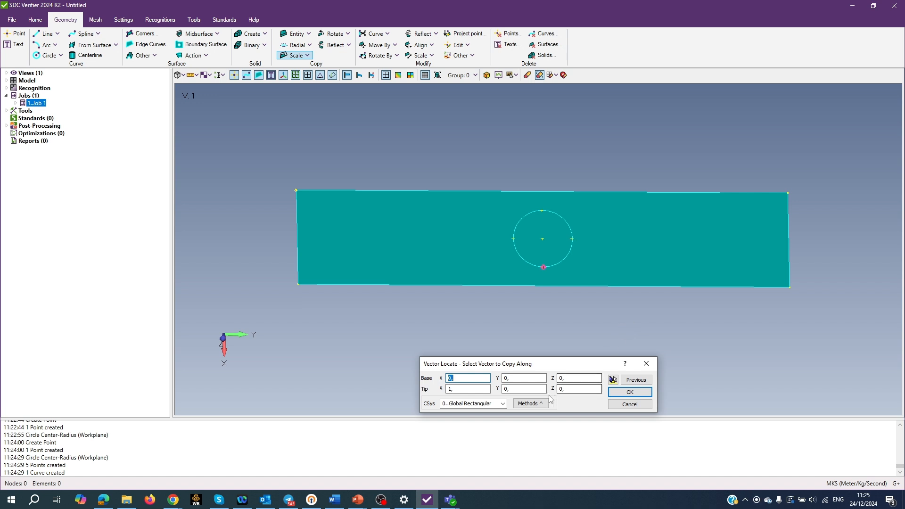
pyautogui.click(515, 388)
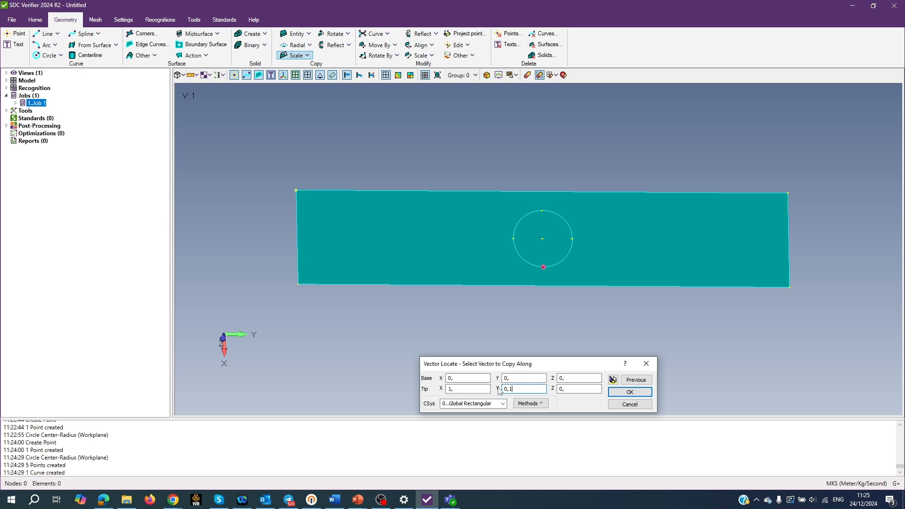
pyautogui.click(456, 388)
pyautogui.press('BackSpace')
pyautogui.press('BackSpace')
pyautogui.write('0')
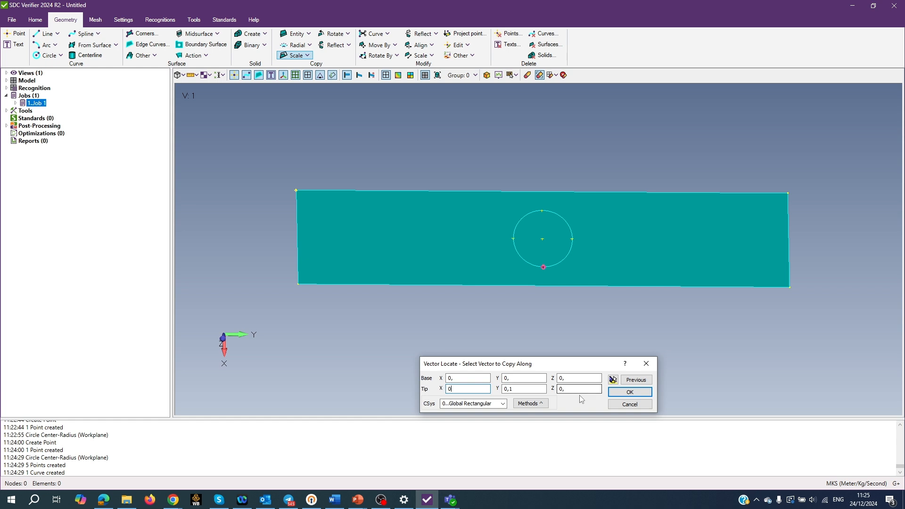
pyautogui.click(630, 394)
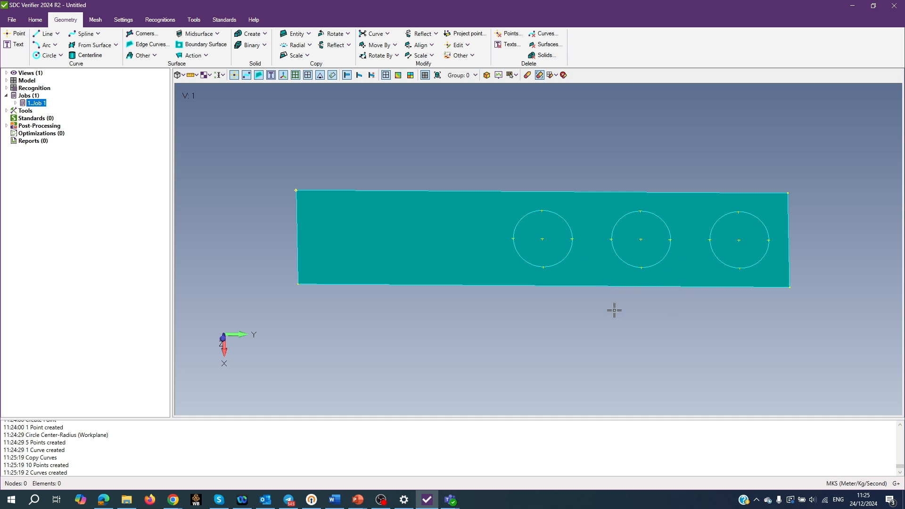
# Repeat the curve copy for the central circle with 2 repetitions along a vector from (0, 0, 0) to (0, -0.1, 0)
pyautogui.rightClick(682, 155)
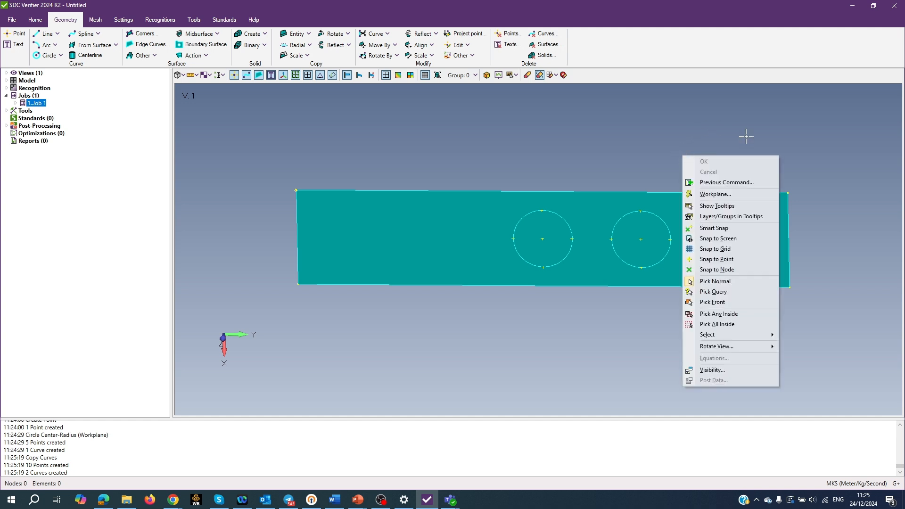
pyautogui.click(726, 182)
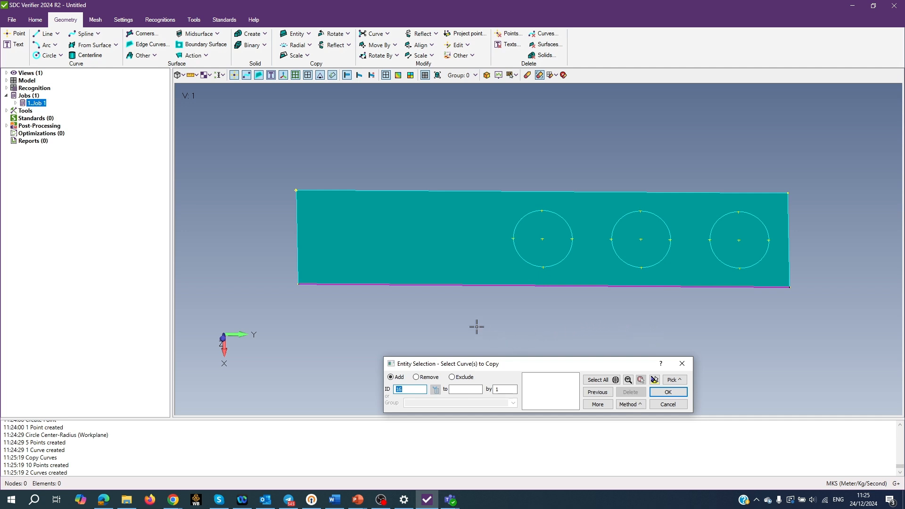
pyautogui.click(541, 210)
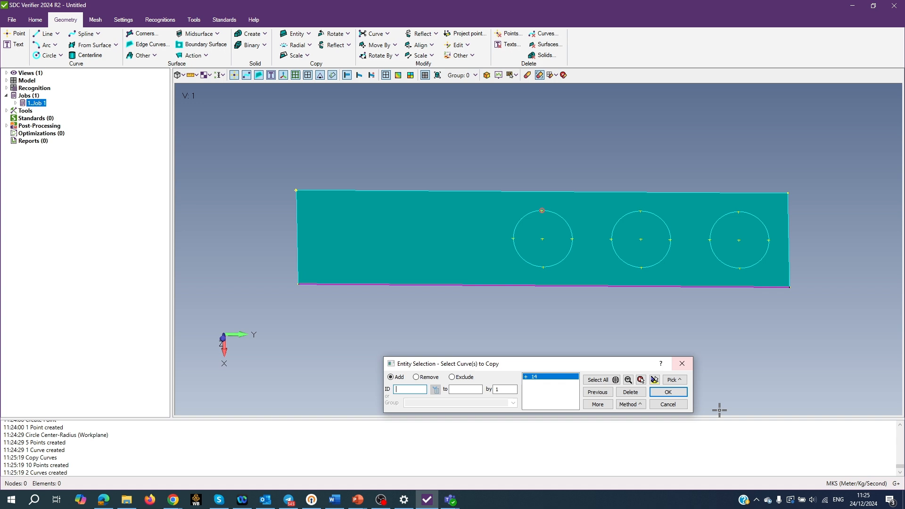
pyautogui.click(669, 392)
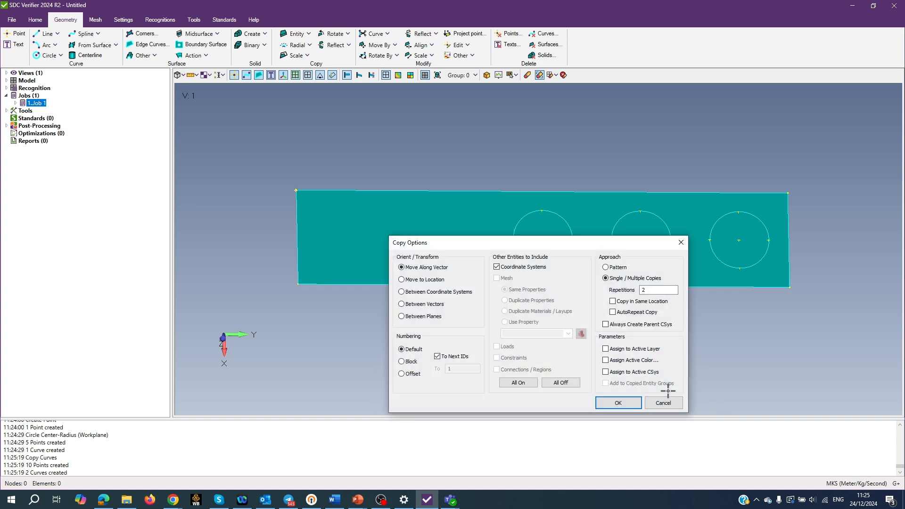
pyautogui.click(650, 291)
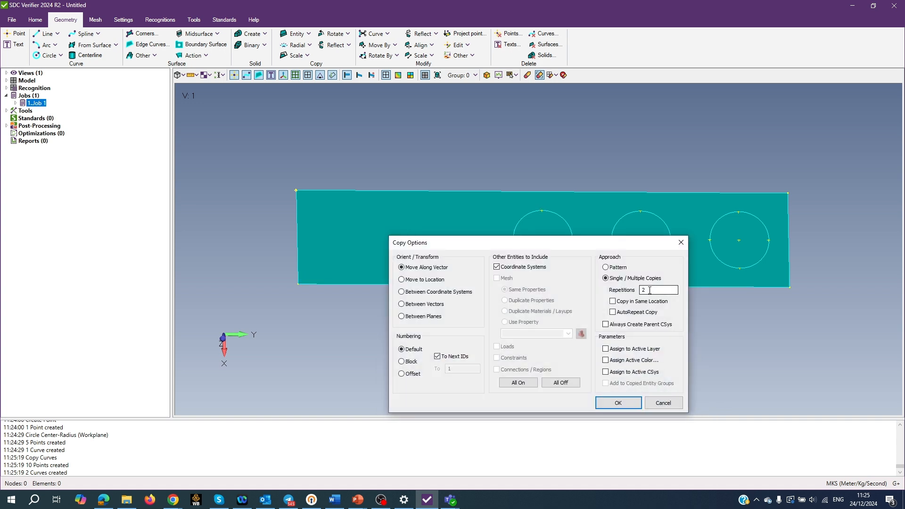
pyautogui.click(617, 403)
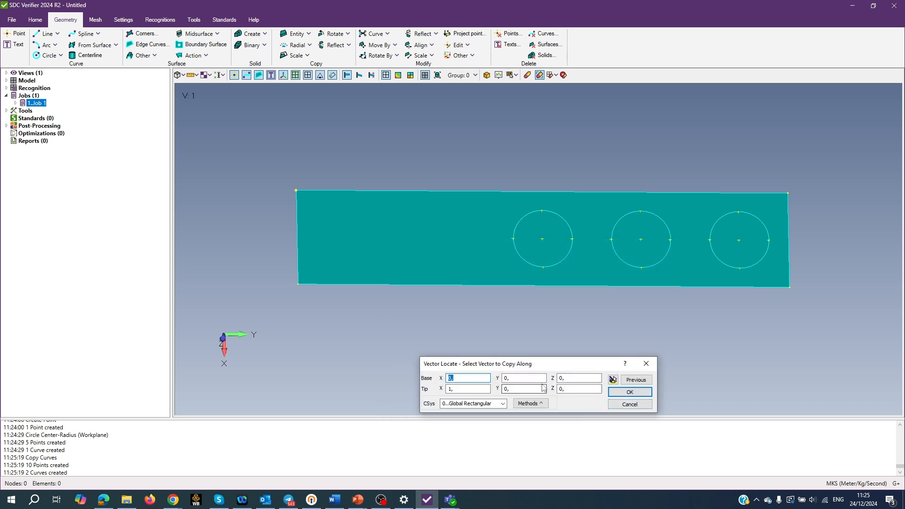
pyautogui.click(504, 388)
pyautogui.write('-0,1')
pyautogui.click(463, 389)
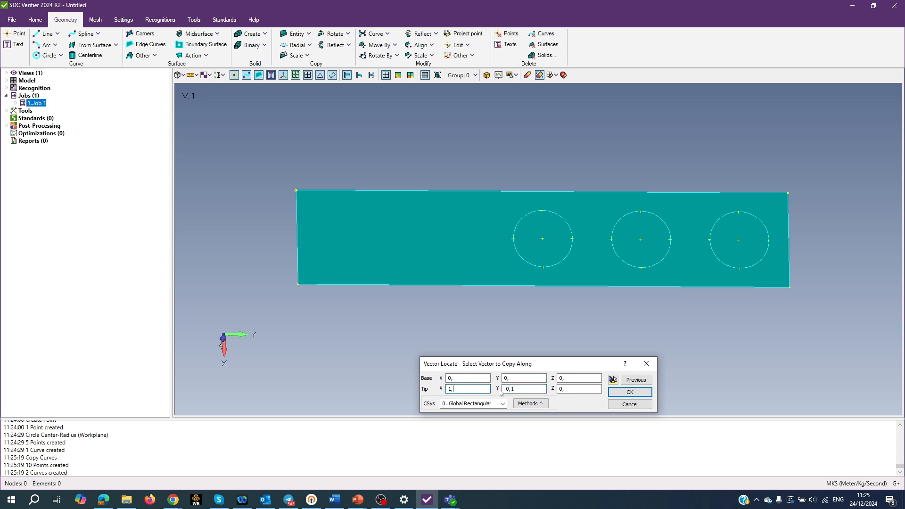
pyautogui.press('BackSpace')
pyautogui.press('BackSpace')
pyautogui.write('0')
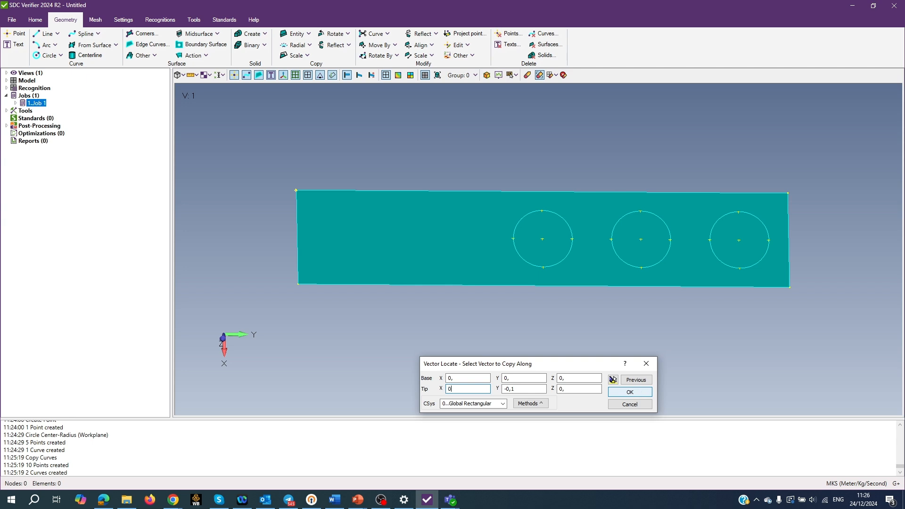
pyautogui.click(631, 392)
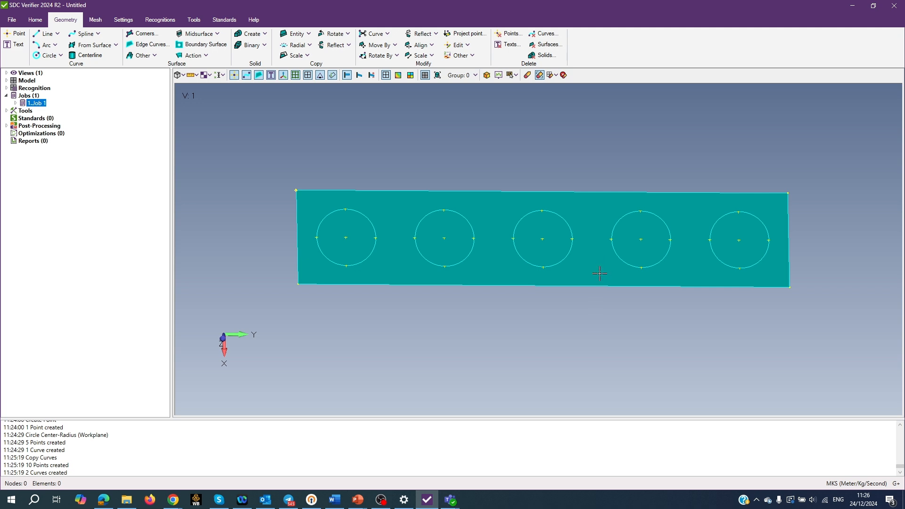
# Project all five circle curves onto the rectangular plate surface
pyautogui.click(100, 47)
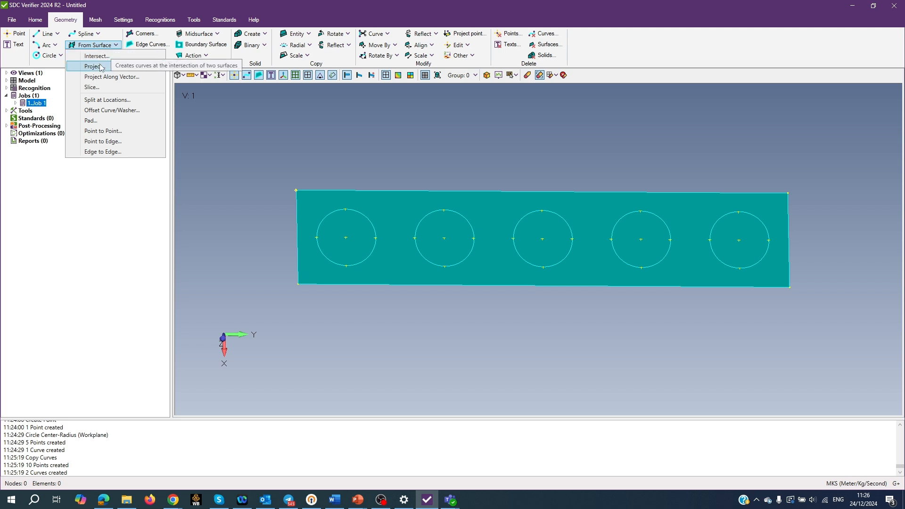
pyautogui.click(98, 66)
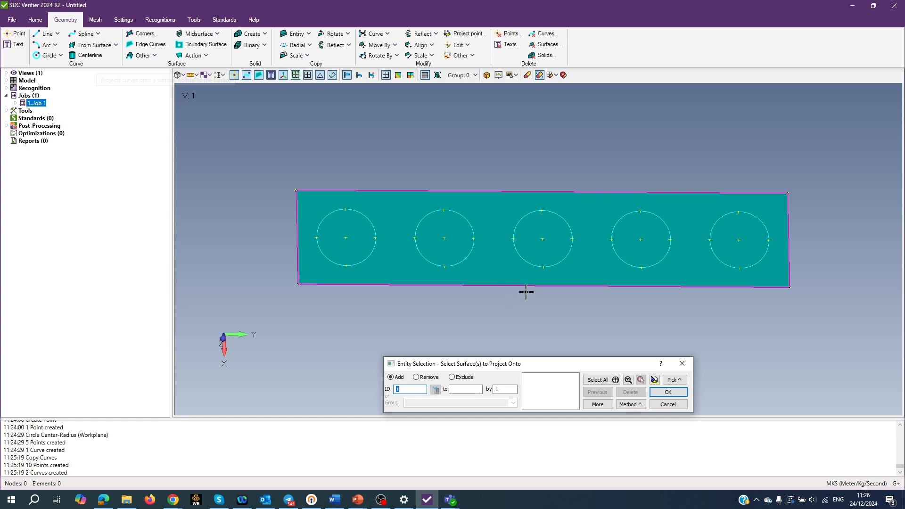
pyautogui.click(508, 270)
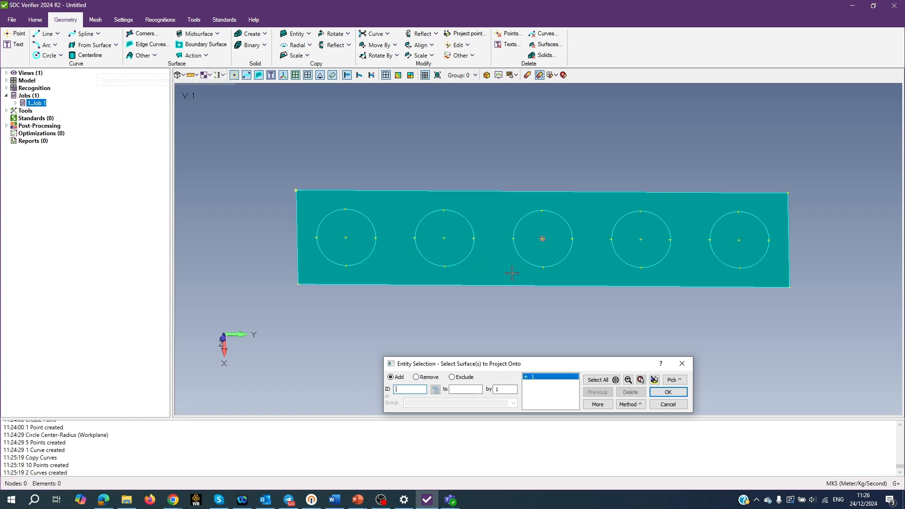
pyautogui.click(668, 392)
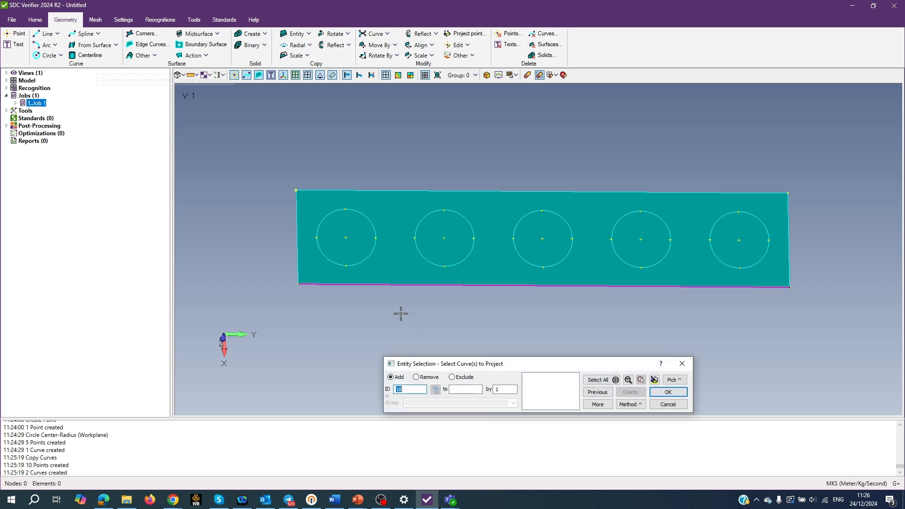
pyautogui.click(348, 211)
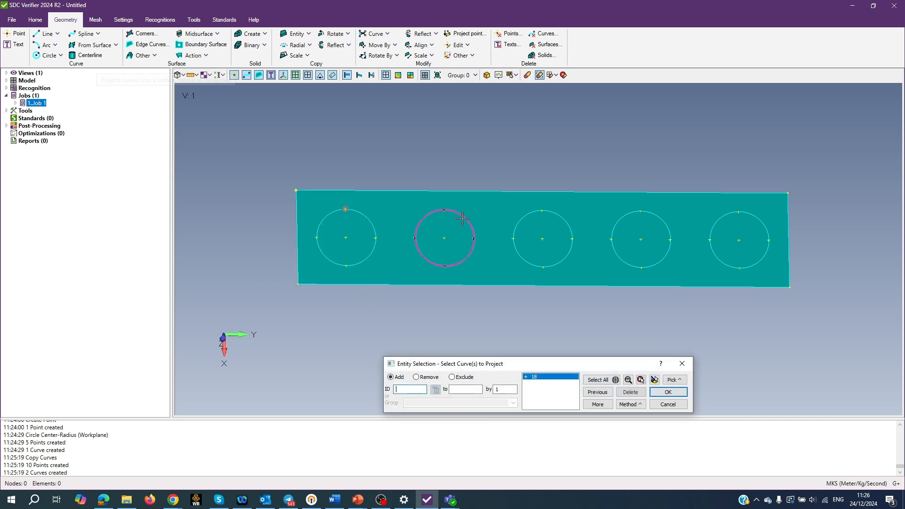
pyautogui.click(448, 210)
pyautogui.click(545, 212)
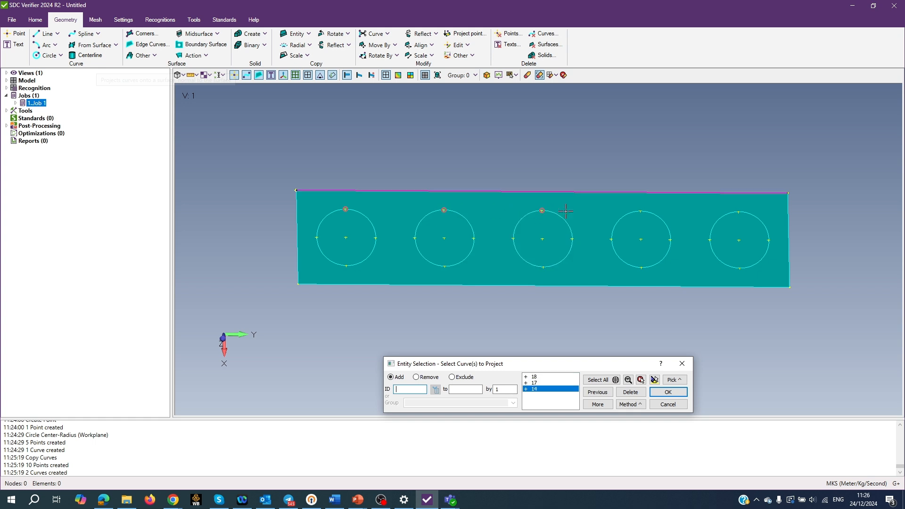
pyautogui.click(646, 211)
pyautogui.click(744, 212)
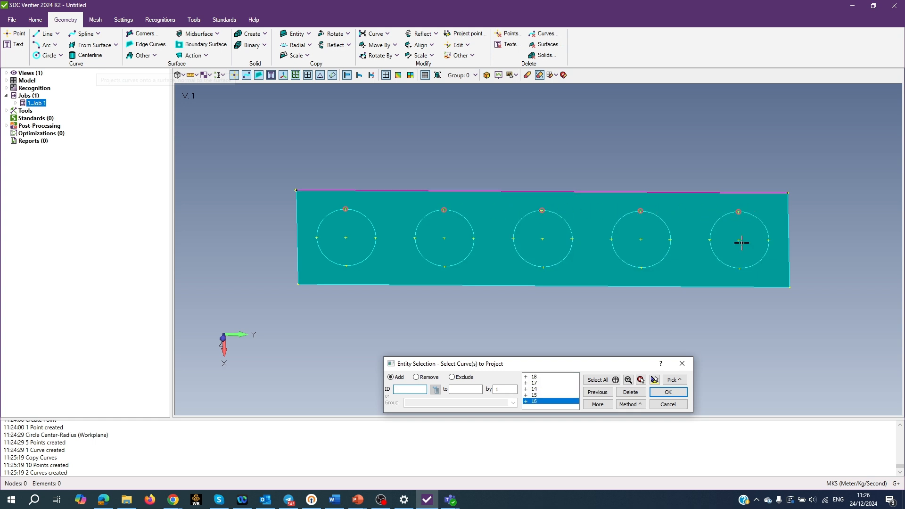
pyautogui.click(668, 392)
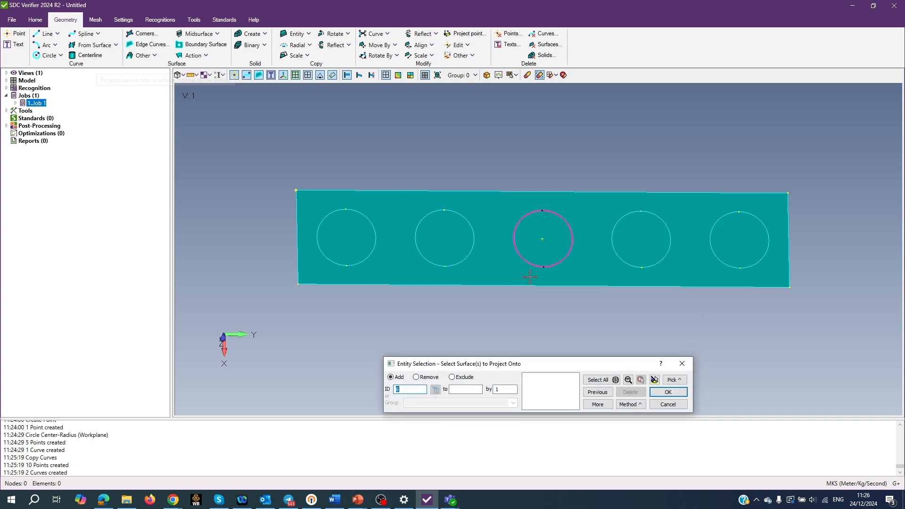
pyautogui.click(681, 363)
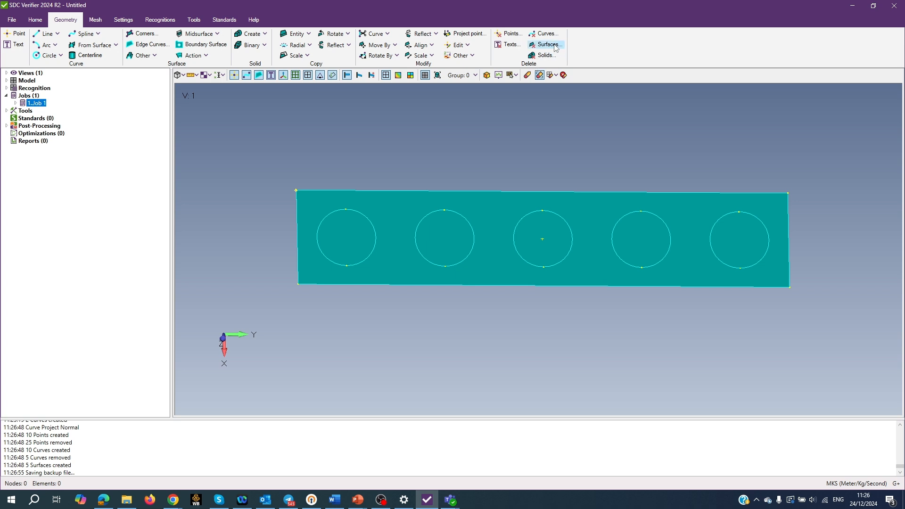
# Delete the five circular surfaces inside the plate, leaving the rectangular surface with its holes
pyautogui.click(547, 44)
pyautogui.click(343, 229)
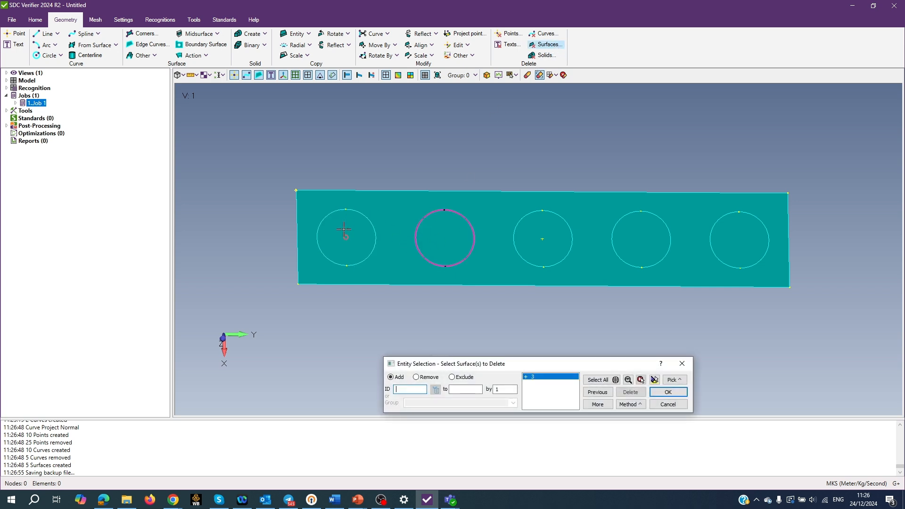
pyautogui.click(443, 237)
pyautogui.click(542, 238)
pyautogui.click(640, 233)
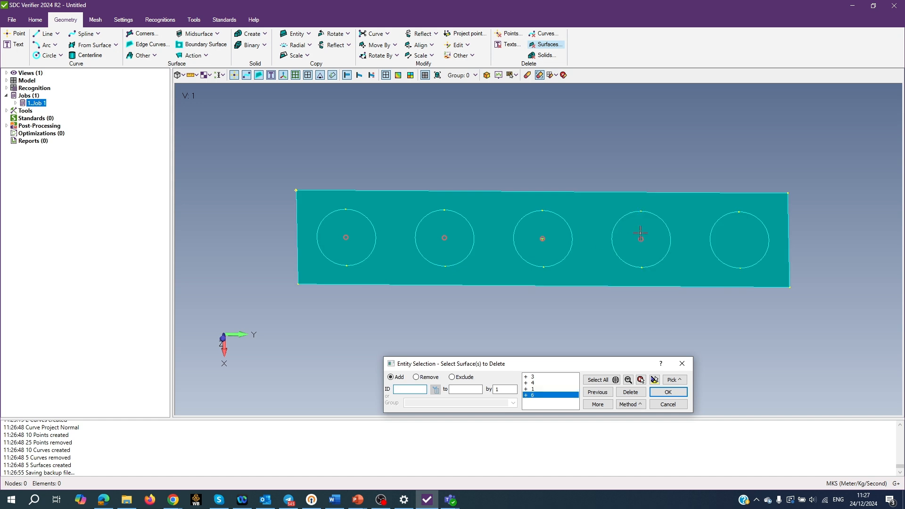
pyautogui.click(735, 239)
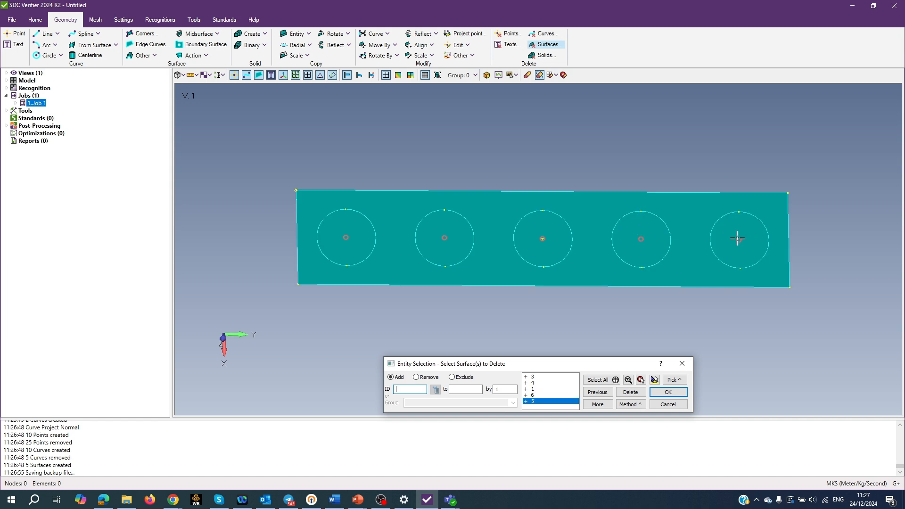
pyautogui.click(669, 393)
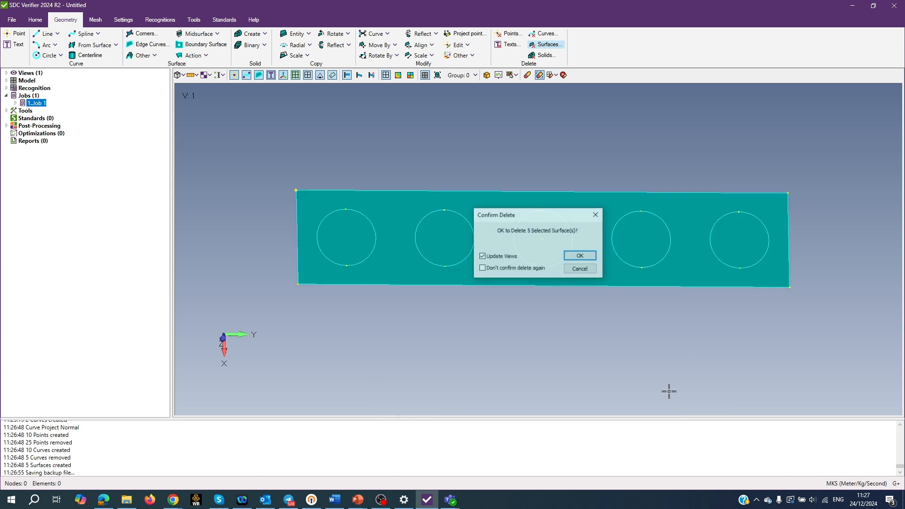
pyautogui.click(580, 256)
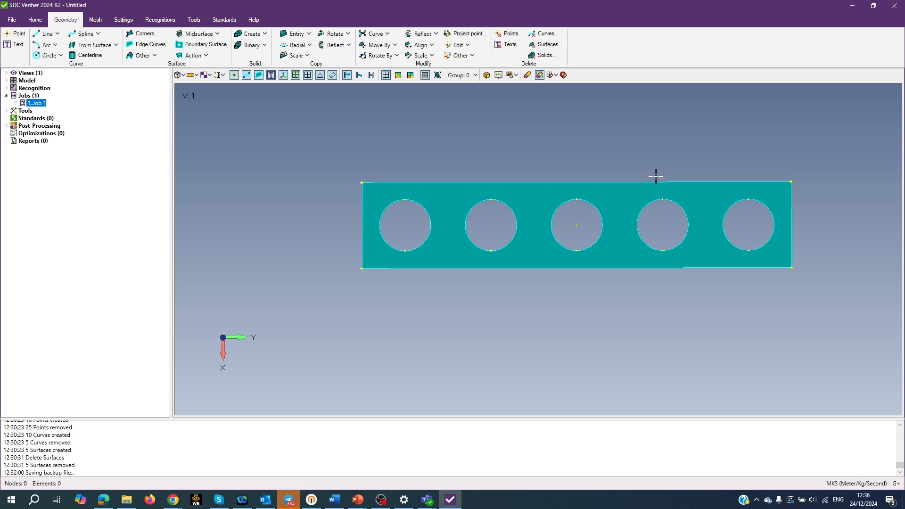
# Add a new property of Beam element type titled "Rectangle 0.1x0.5 with 5 holes"
pyautogui.click(6, 81)
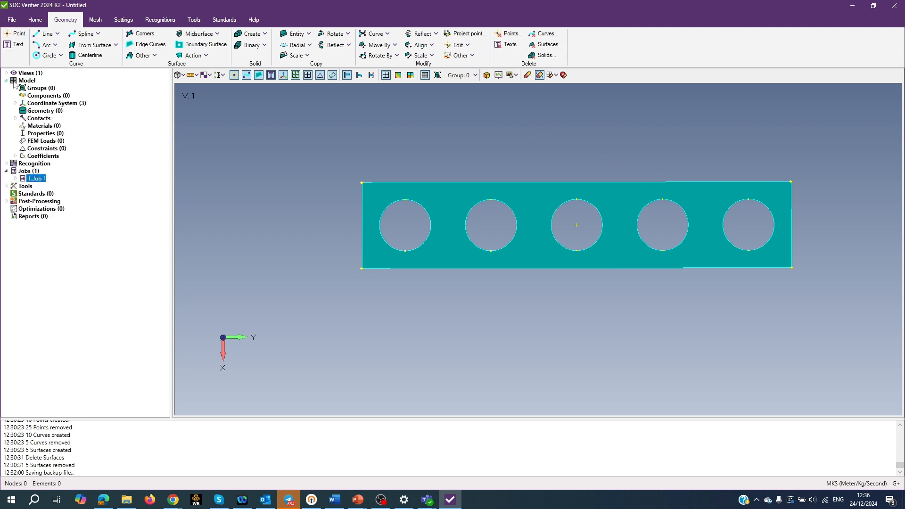
pyautogui.click(43, 135)
pyautogui.rightClick(43, 134)
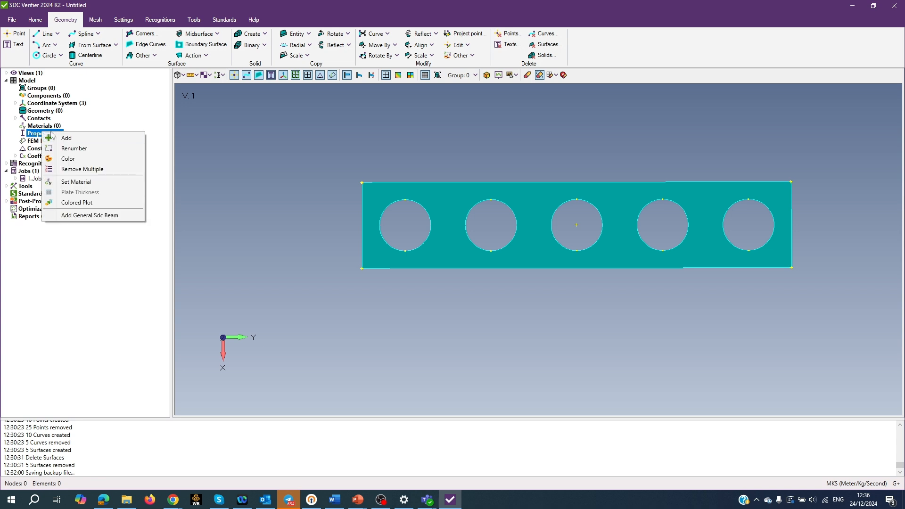
pyautogui.click(92, 136)
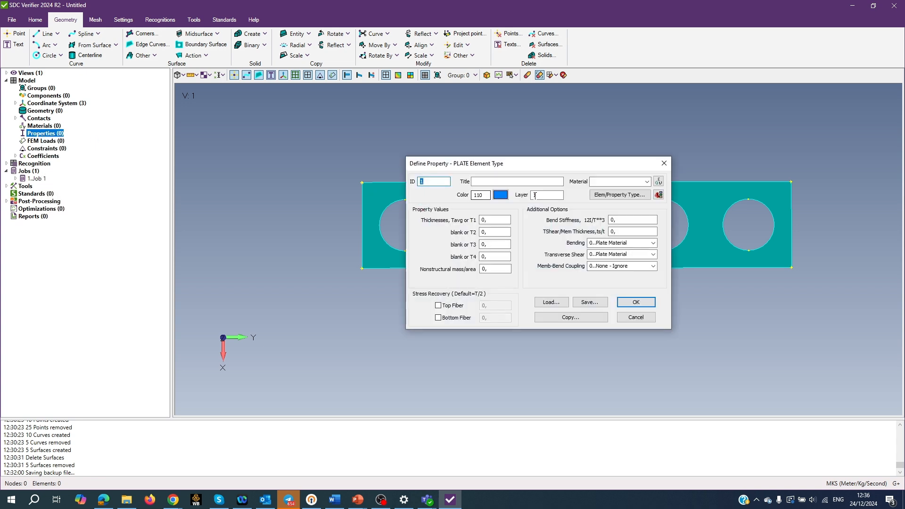
pyautogui.click(614, 195)
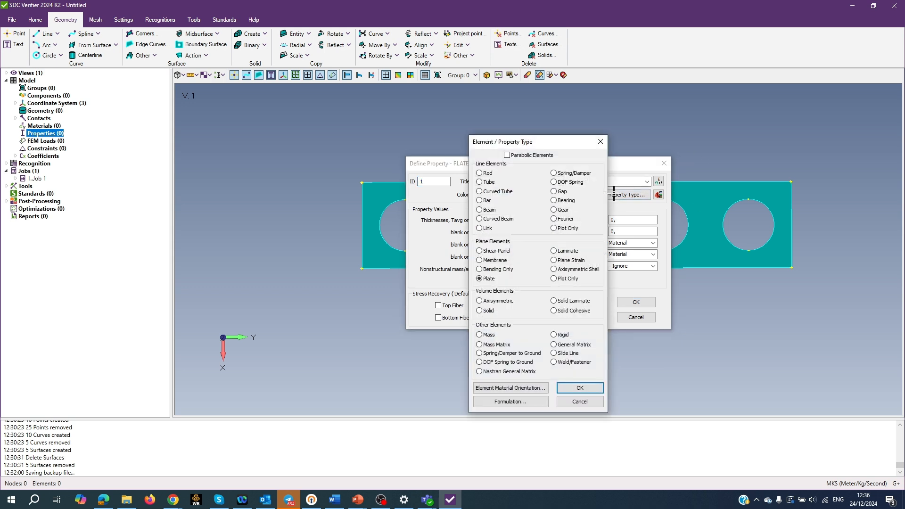
pyautogui.click(479, 210)
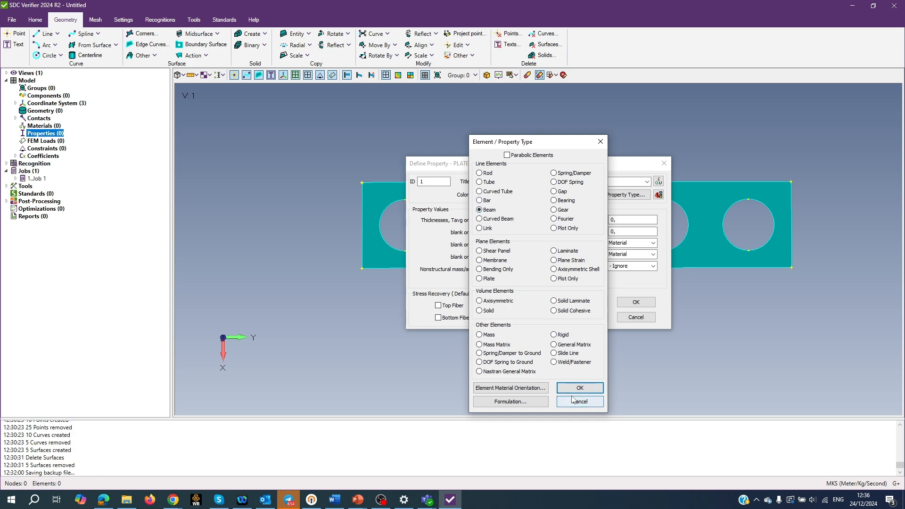
pyautogui.click(580, 387)
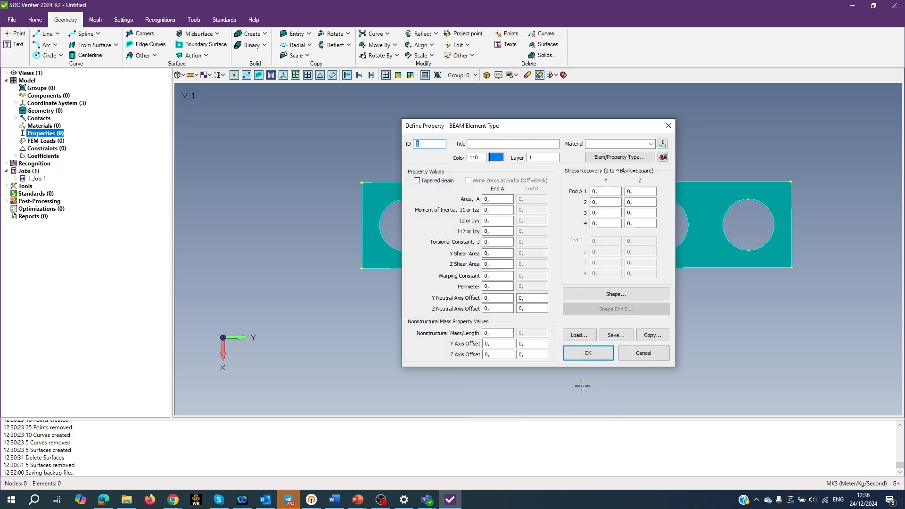
pyautogui.click(481, 143)
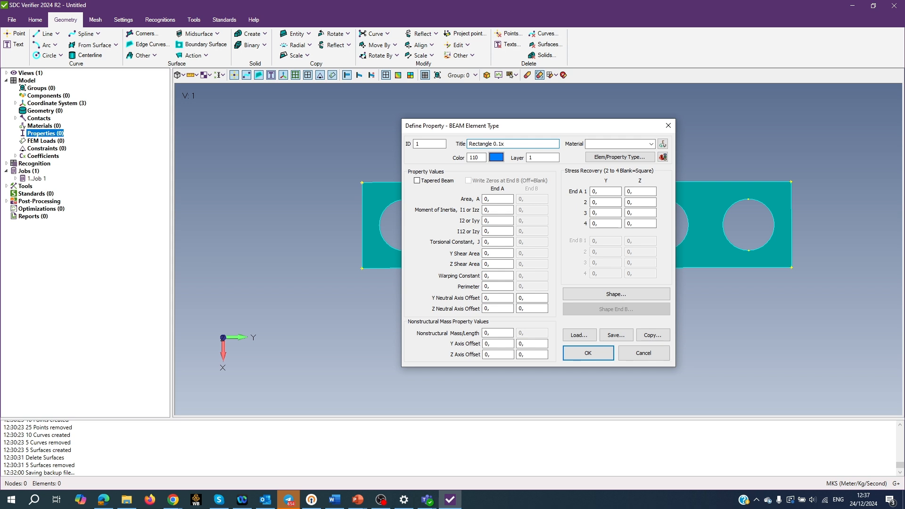
pyautogui.write('.5 with 5 holes')
# Create an isotropic material for the beam property, titled Steel, with Young's modulus 210e9, Poisson's ratio 0,33 and mass density 7850
pyautogui.click(663, 145)
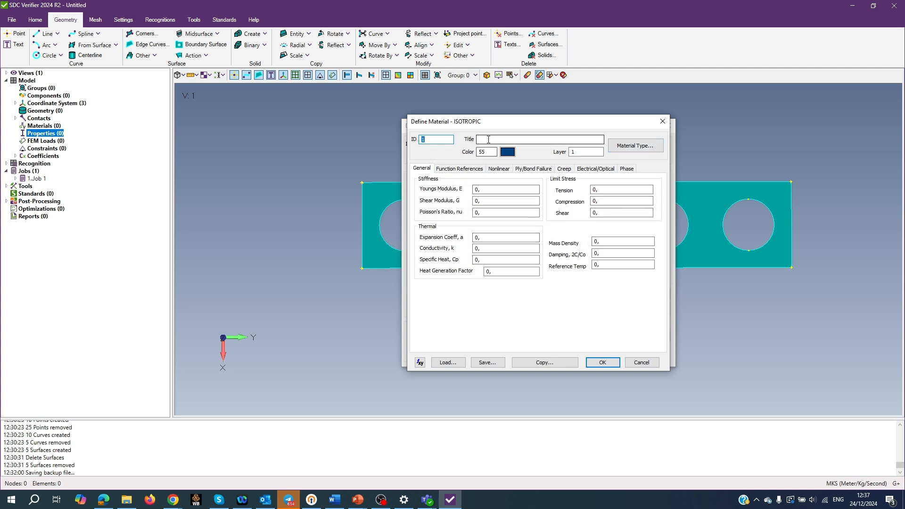
pyautogui.click(486, 140)
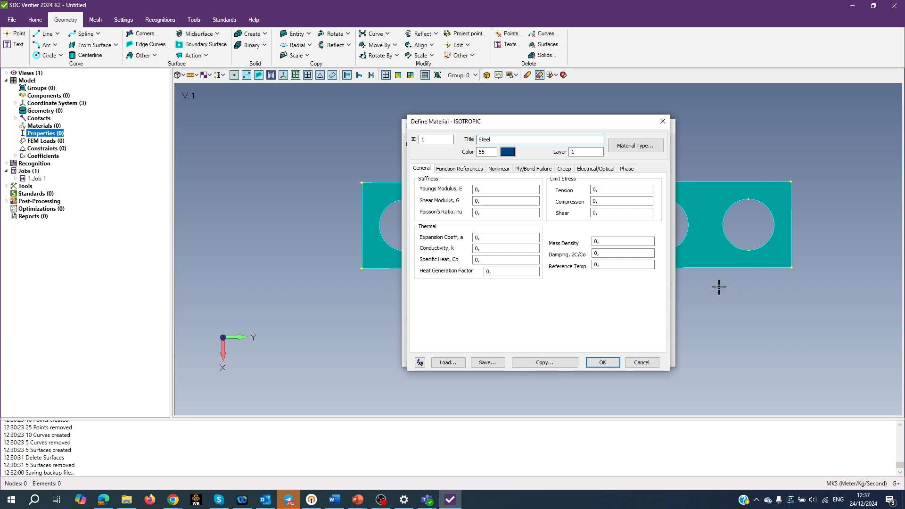
pyautogui.click(489, 190)
pyautogui.press('BackSpace')
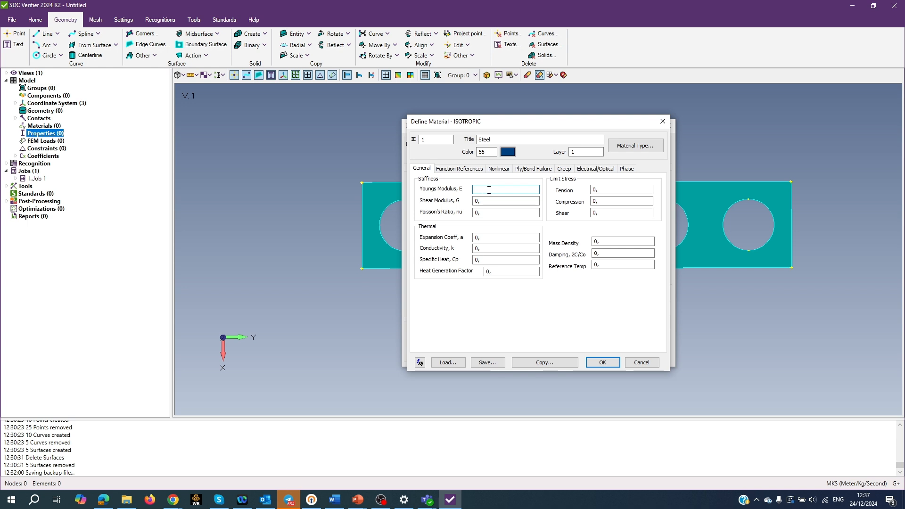
pyautogui.write('210e9')
pyautogui.click(488, 212)
pyautogui.write('33')
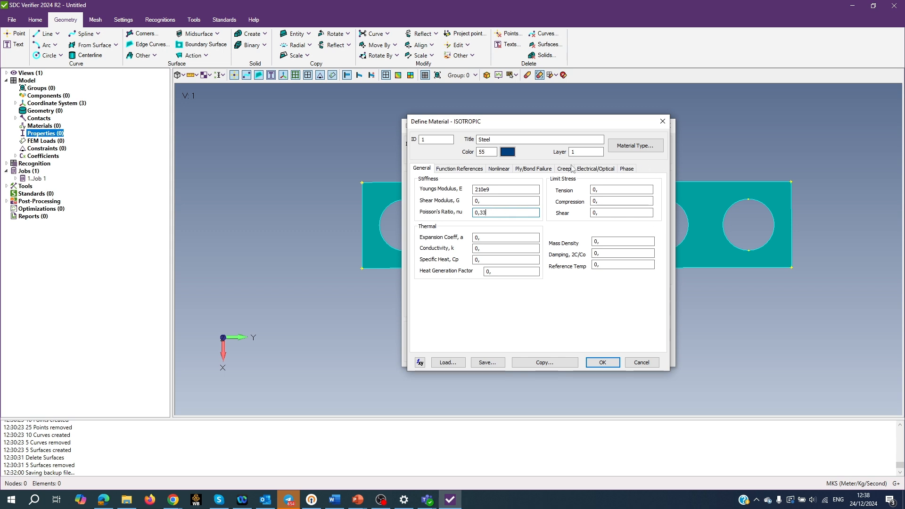
pyautogui.click(608, 241)
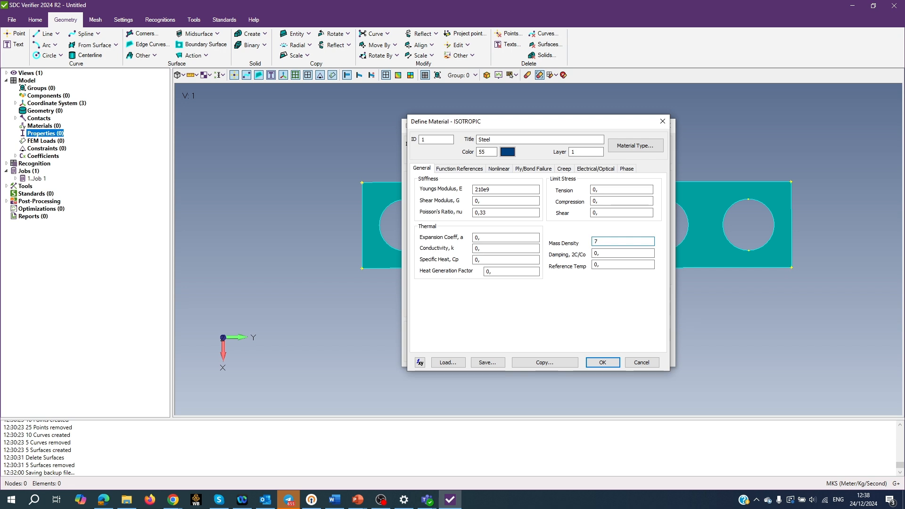
pyautogui.write('7850')
pyautogui.click(605, 362)
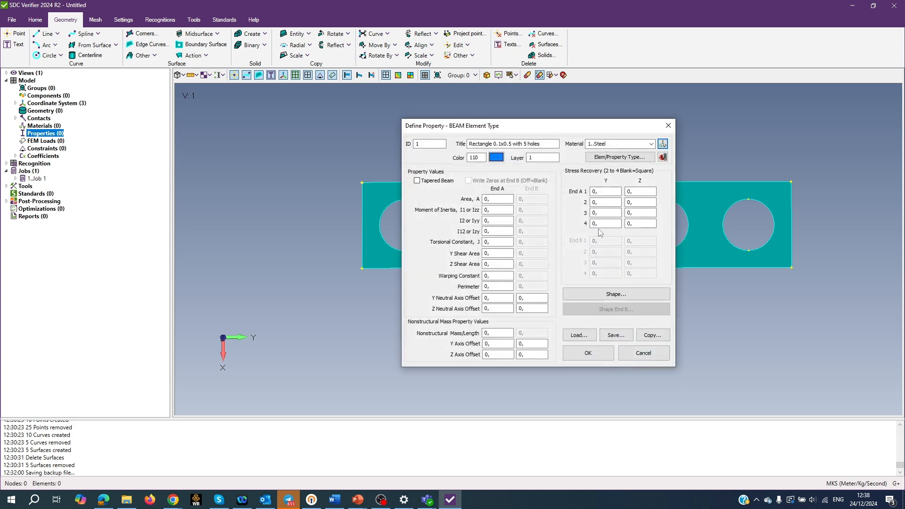
# Define the beam's cross-section shape as a General Section taken from the perforated plate surface
pyautogui.click(617, 293)
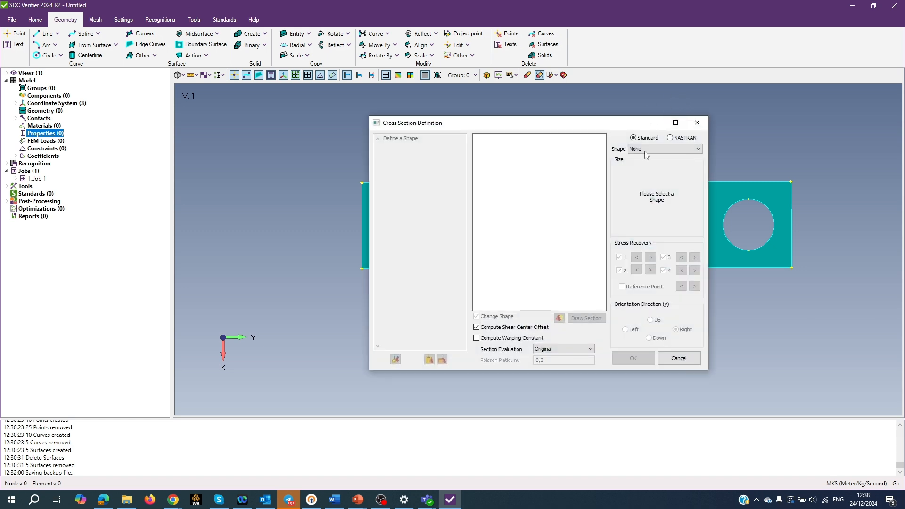
pyautogui.click(699, 150)
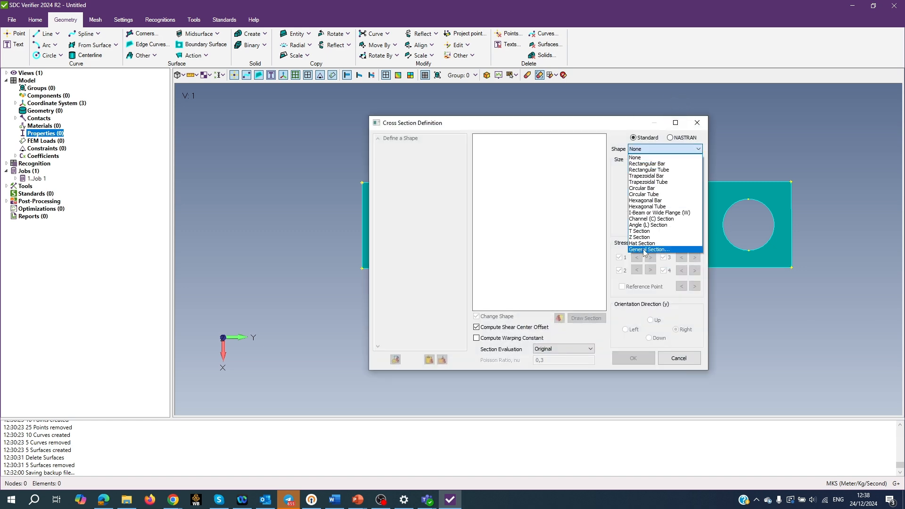
pyautogui.click(645, 250)
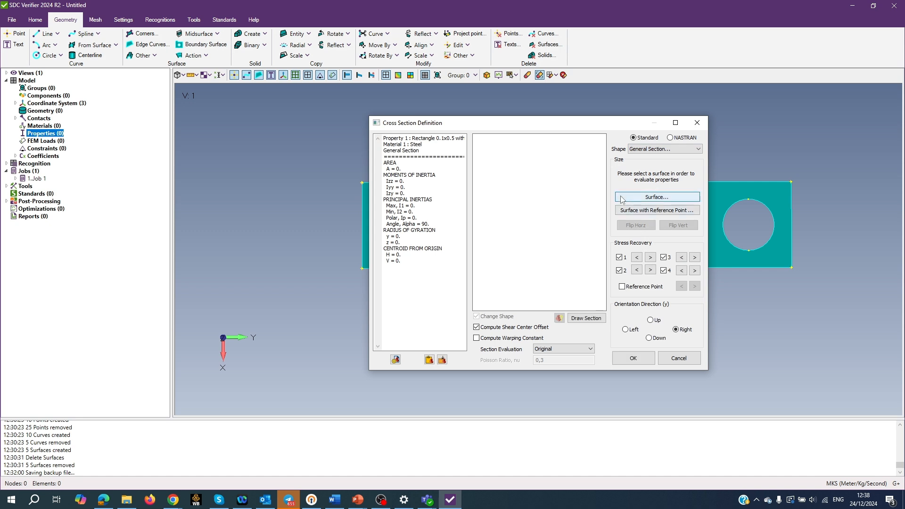
pyautogui.click(657, 197)
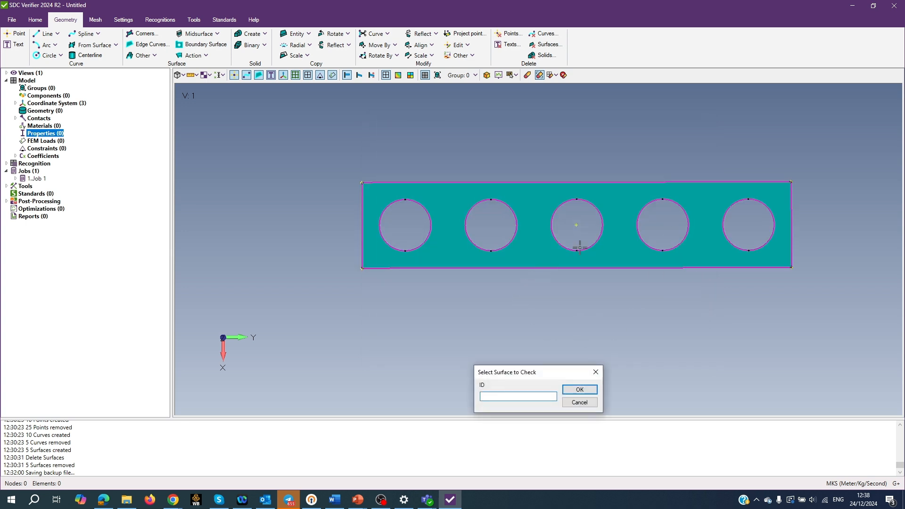
pyautogui.click(543, 198)
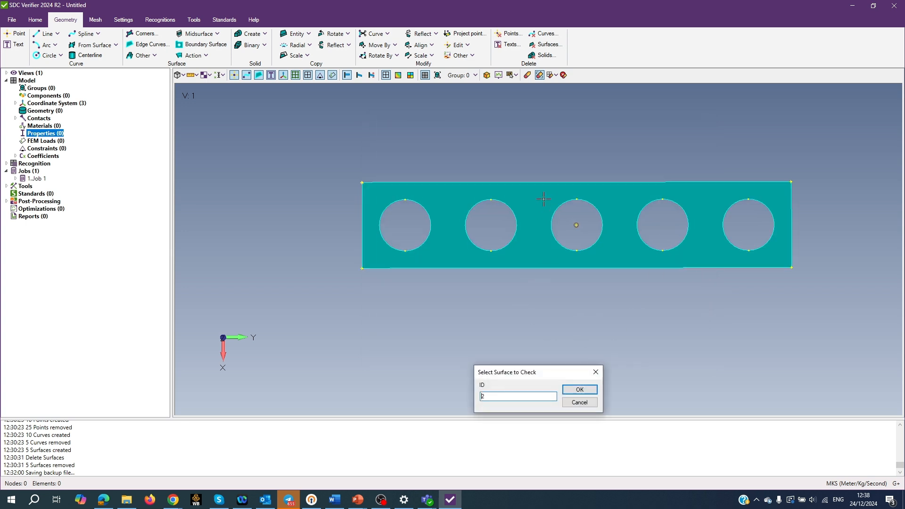
pyautogui.click(580, 389)
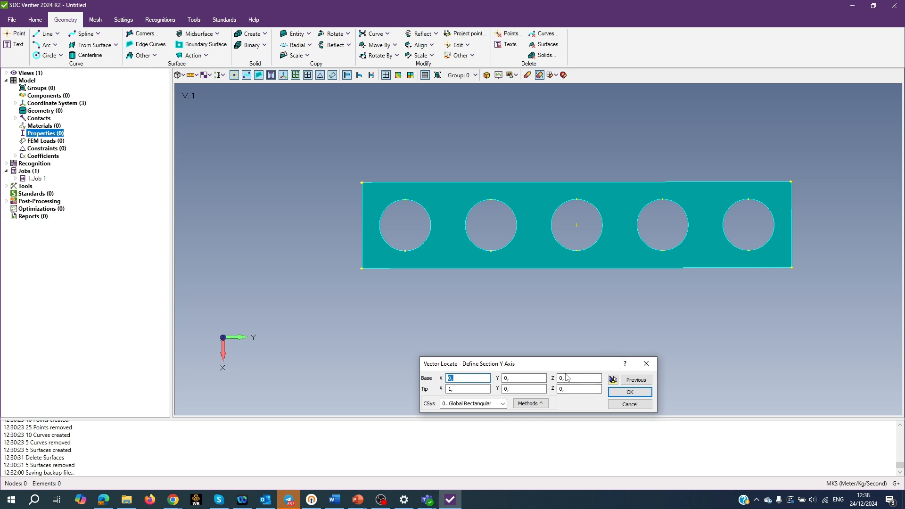
# Define the section Y axis from (0, 0, 0) to the plate's corner point 3, then save the section and beam property
pyautogui.click(459, 389)
pyautogui.click(515, 389)
pyautogui.click(796, 181)
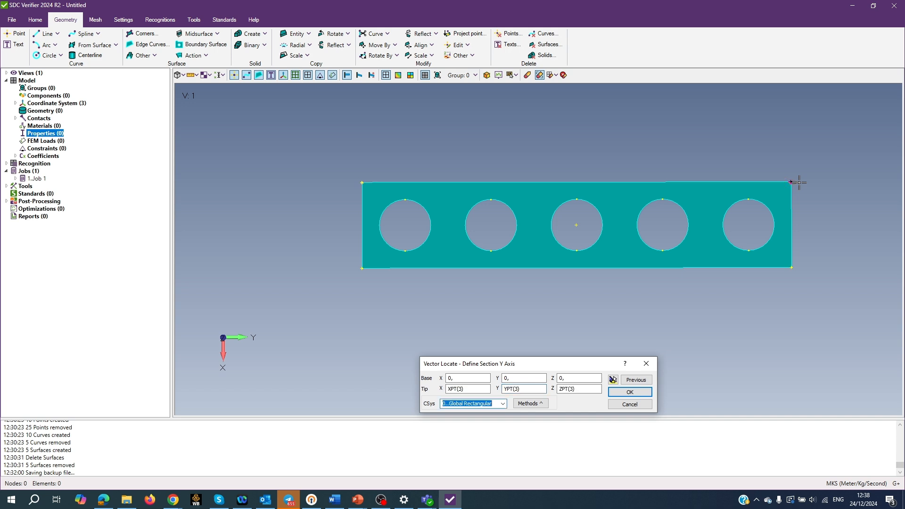
pyautogui.click(630, 392)
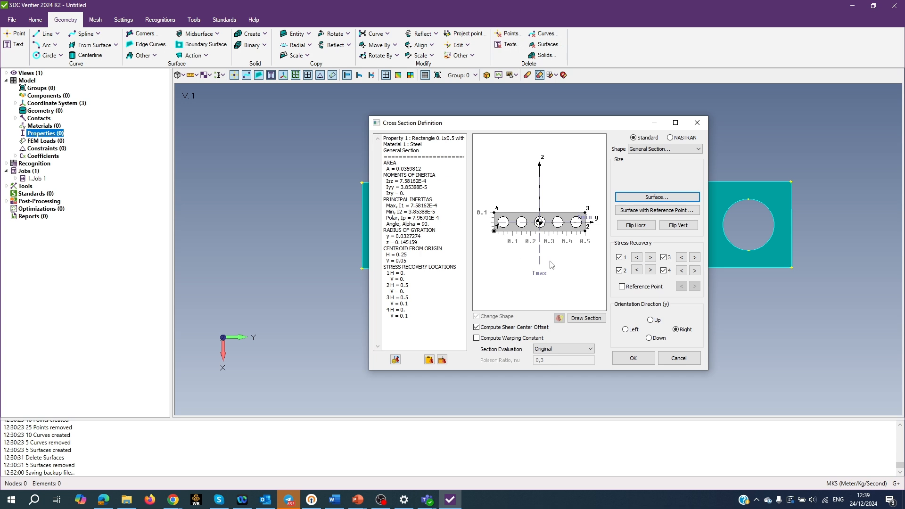
pyautogui.click(633, 358)
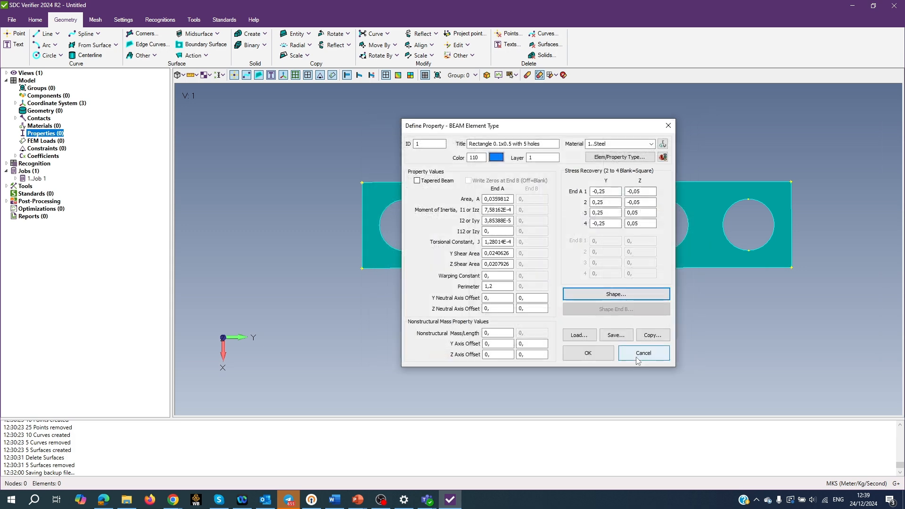
pyautogui.click(594, 358)
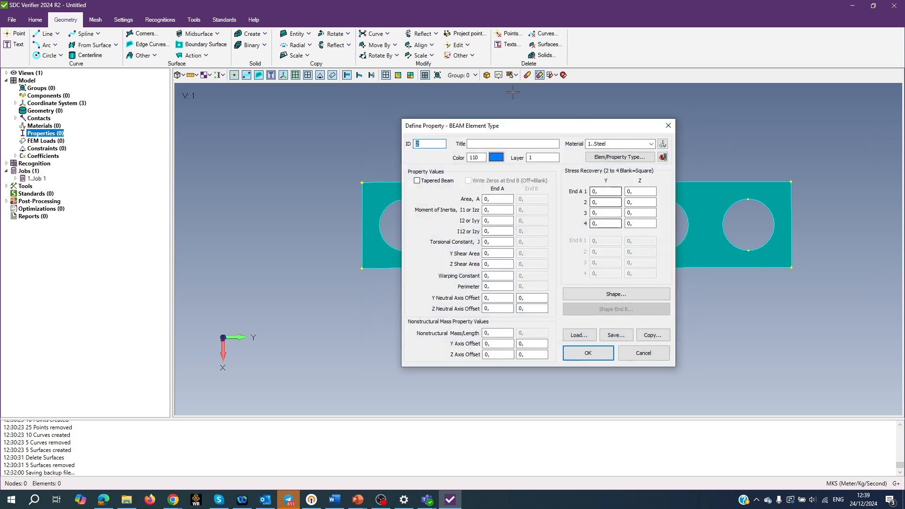
pyautogui.click(667, 125)
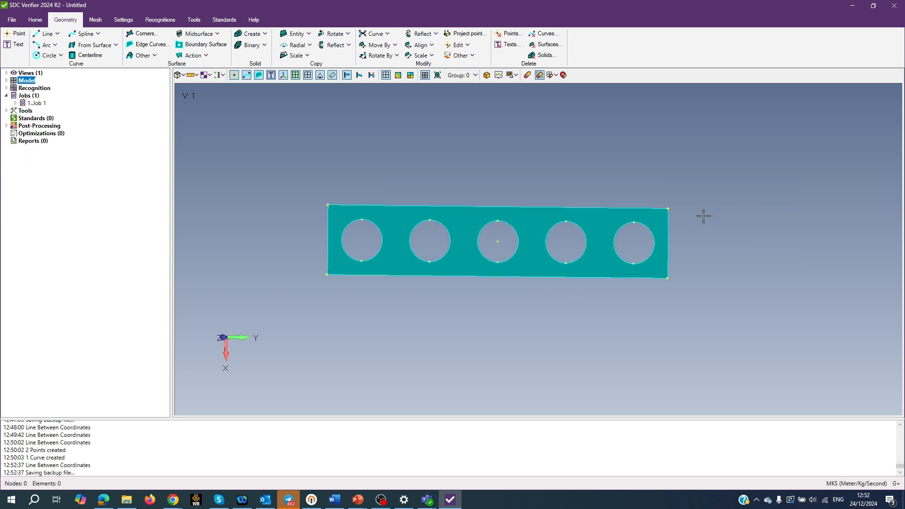
# Create a line between coordinates (1, 1, 1) and (1, 1, 10)
pyautogui.click(57, 33)
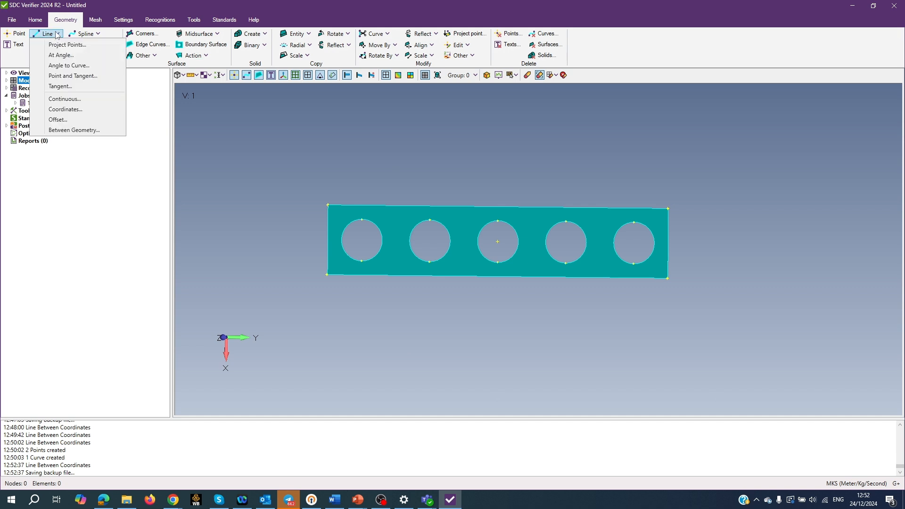
pyautogui.click(66, 110)
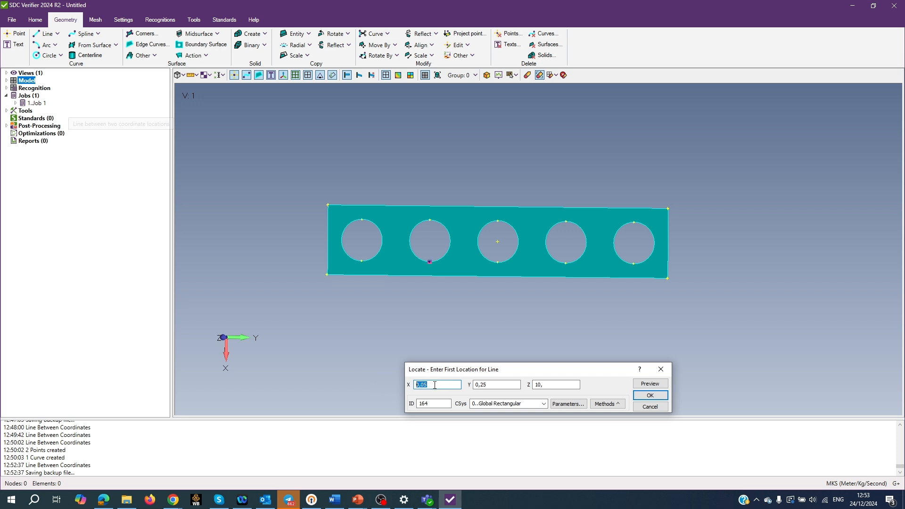
pyautogui.click(492, 384)
pyautogui.press('Tab')
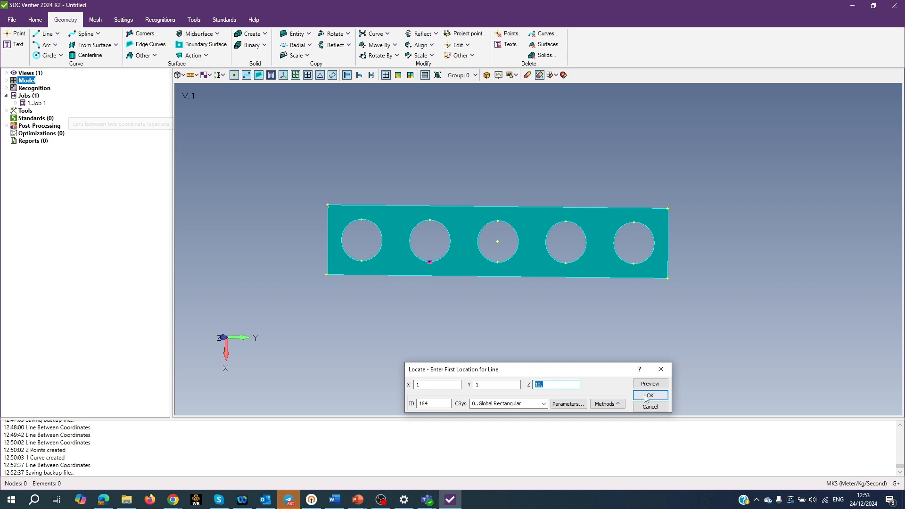
pyautogui.press('BackSpace')
pyautogui.click(650, 395)
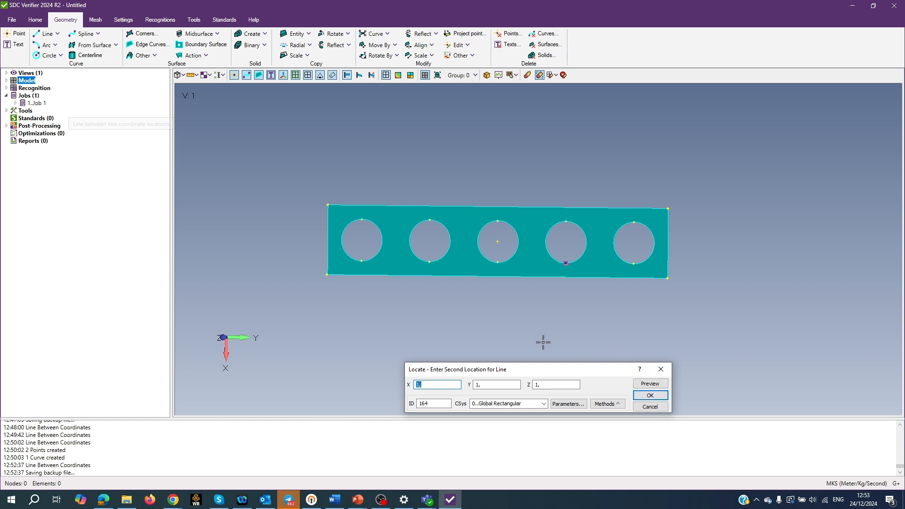
pyautogui.click(537, 386)
pyautogui.press('BackSpace')
pyautogui.click(650, 396)
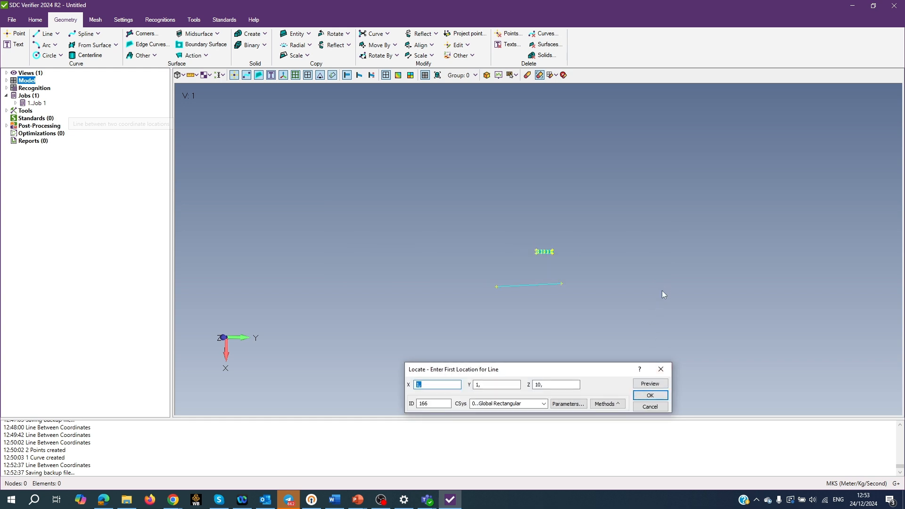
pyautogui.scroll(5, 662, 290)
pyautogui.scroll(1, 663, 290)
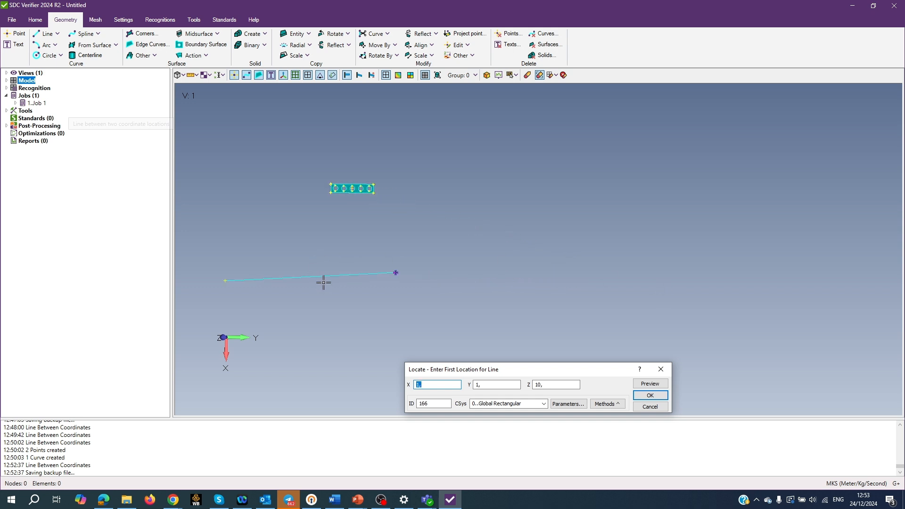
# End line creation and set up a curve mesh on the new line using the property Rectangle 0.1x0.5 with 5 holes
pyautogui.moveTo(323, 276)
pyautogui.mouseDown(button='middle')
pyautogui.moveTo(358, 271)
pyautogui.moveTo(321, 279)
pyautogui.mouseUp(button='middle')
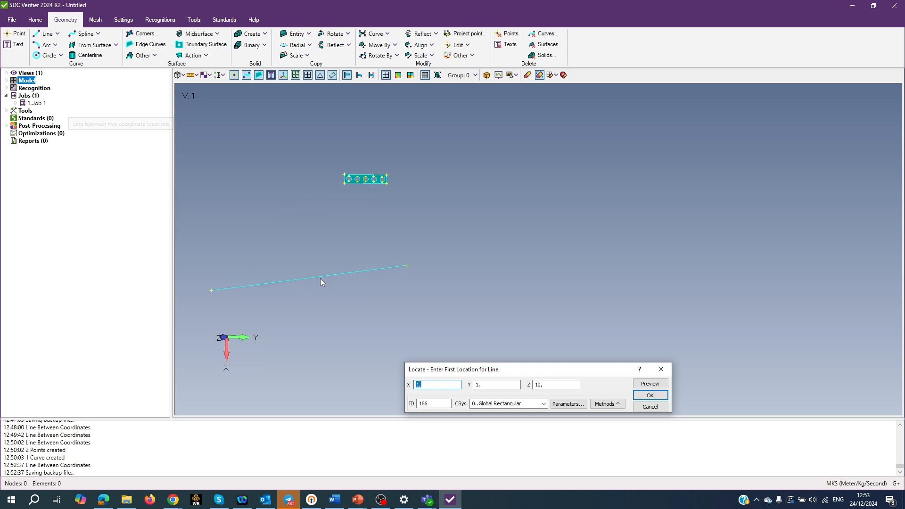
pyautogui.click(661, 370)
pyautogui.moveTo(368, 184); pyautogui.dragTo(578, 191, button='middle')
pyautogui.scroll(2, 578, 191)
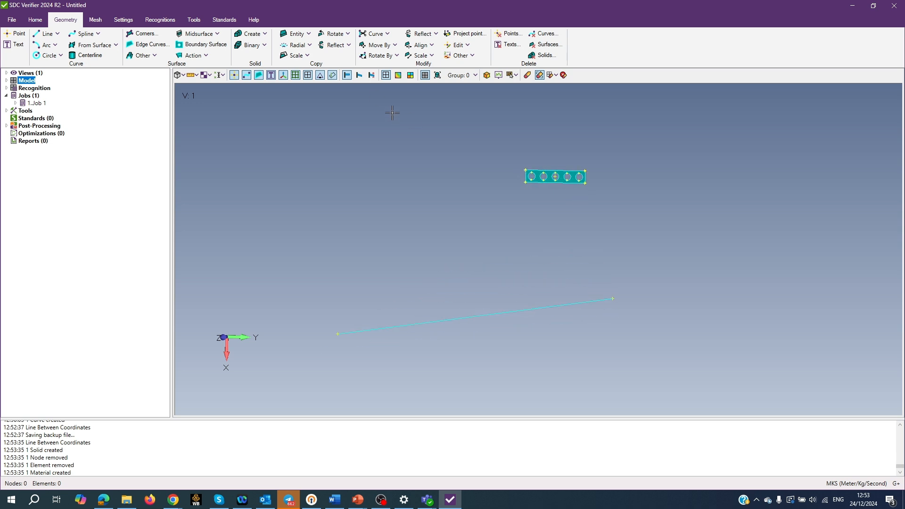
pyautogui.click(96, 20)
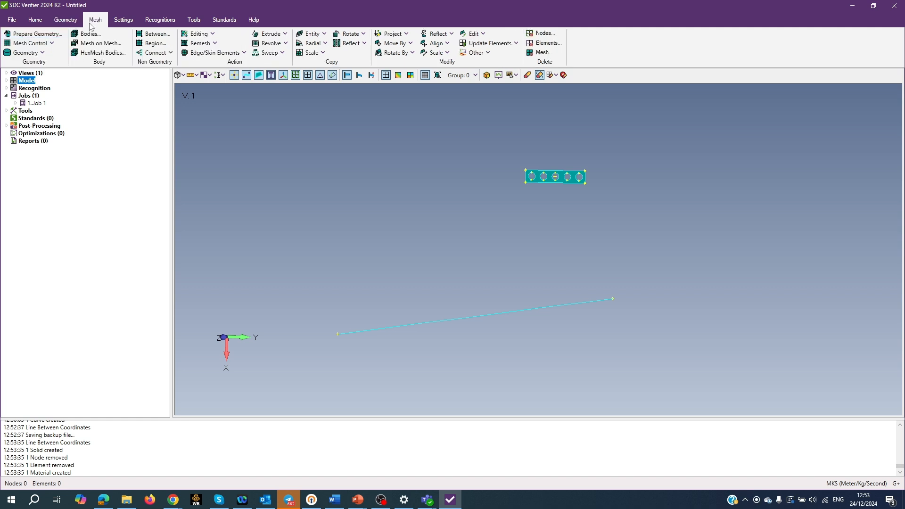
pyautogui.click(41, 53)
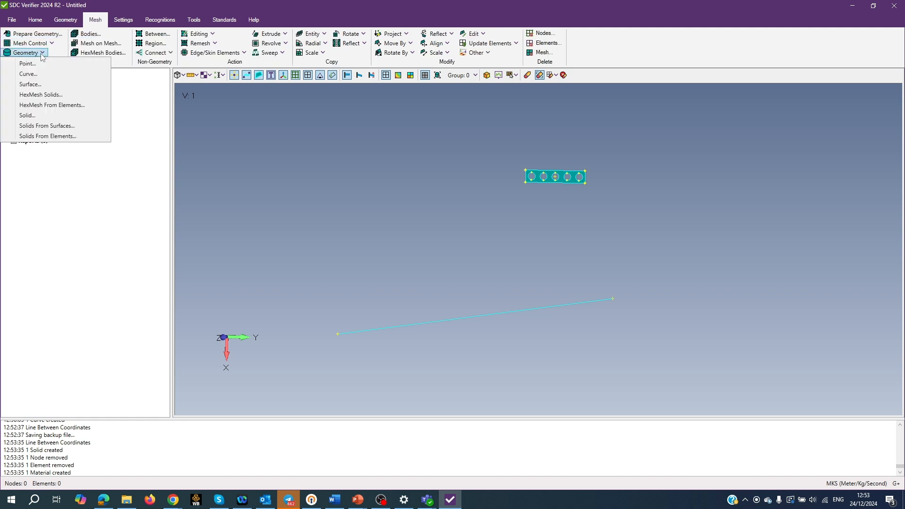
pyautogui.click(35, 75)
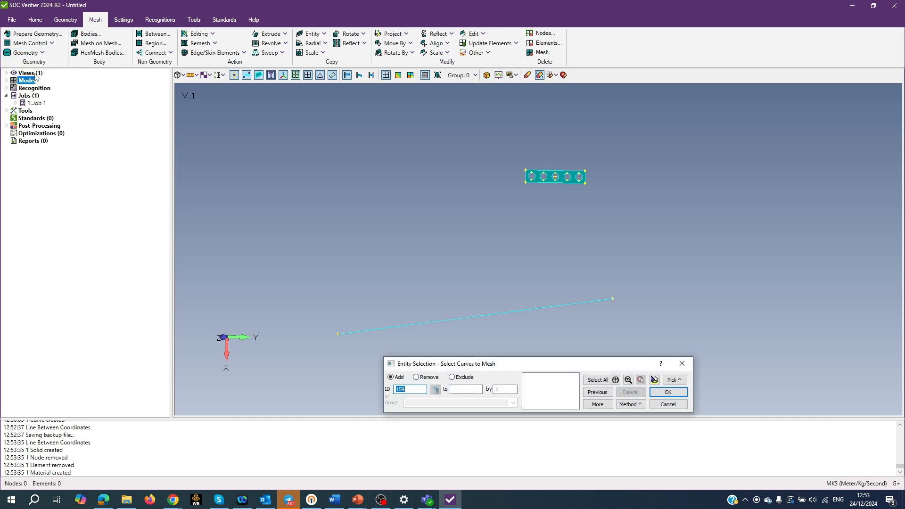
pyautogui.click(480, 315)
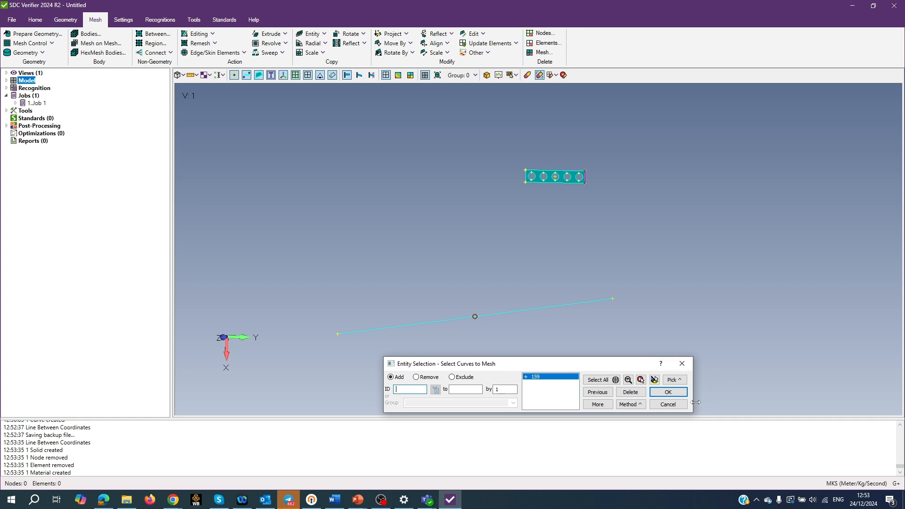
pyautogui.click(668, 393)
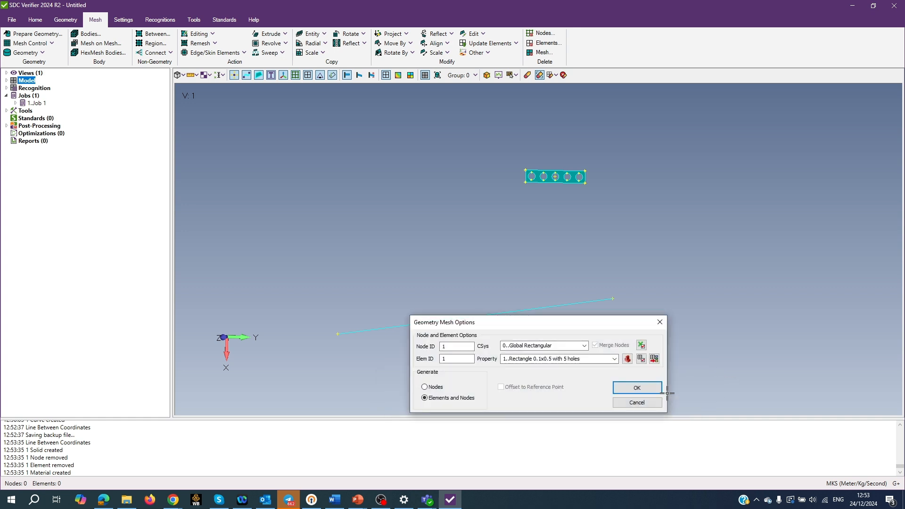
pyautogui.click(614, 358)
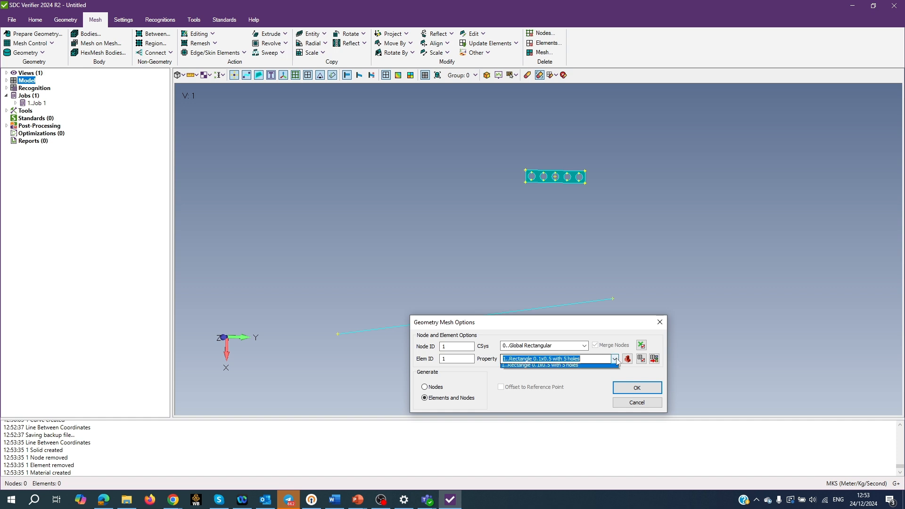
pyautogui.click(585, 358)
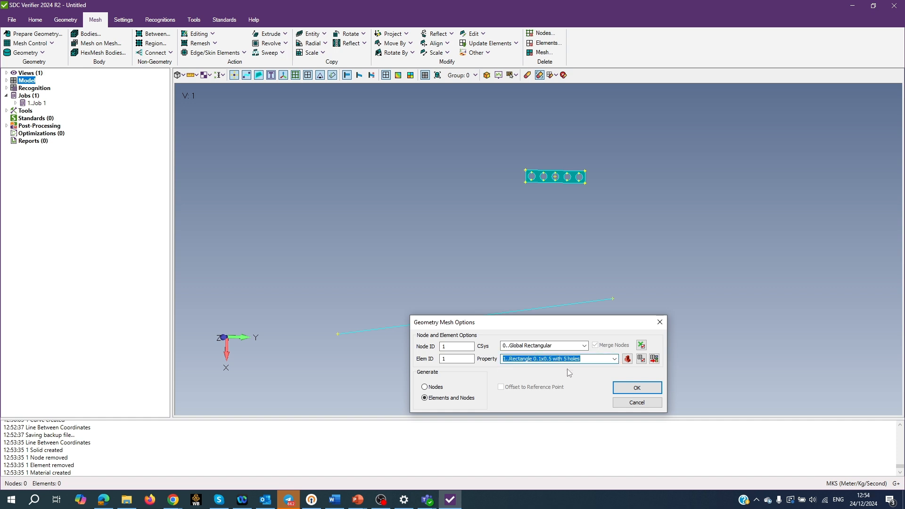
pyautogui.click(637, 388)
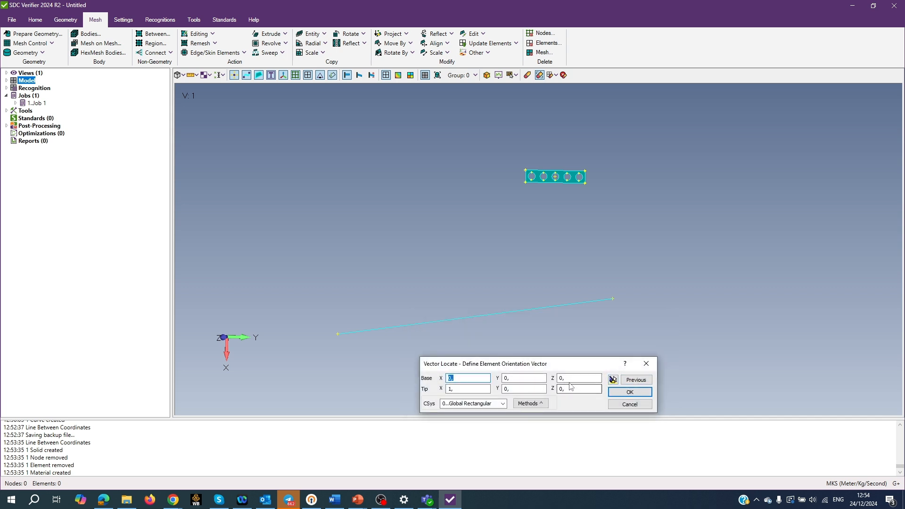
# Define the element orientation vector from (0, 0, 0) to (0, 1, 0) and generate the beam mesh
pyautogui.click(508, 389)
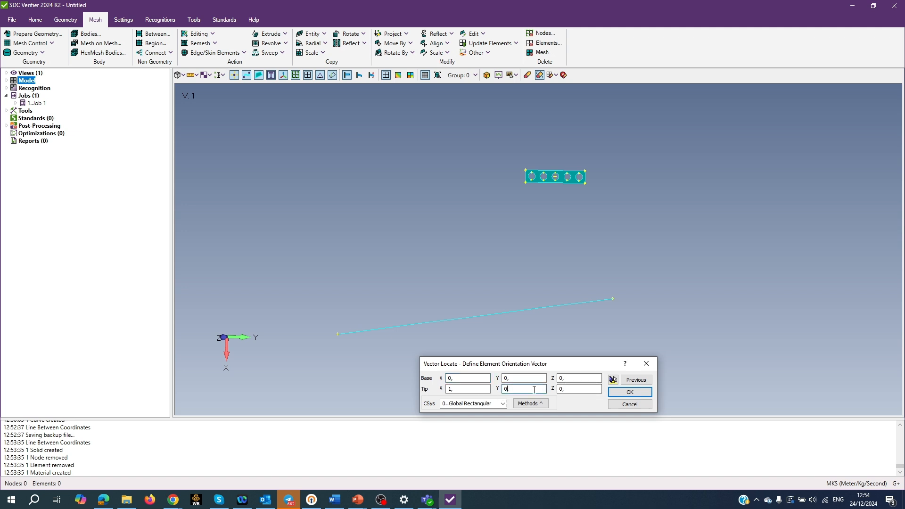
pyautogui.write('1')
pyautogui.click(578, 380)
pyautogui.press('BackSpace')
pyautogui.write('0,')
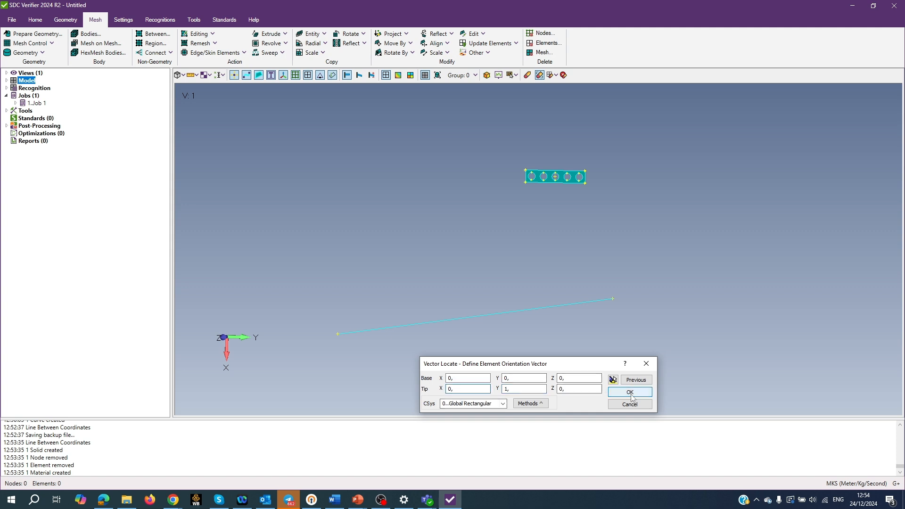
pyautogui.click(631, 395)
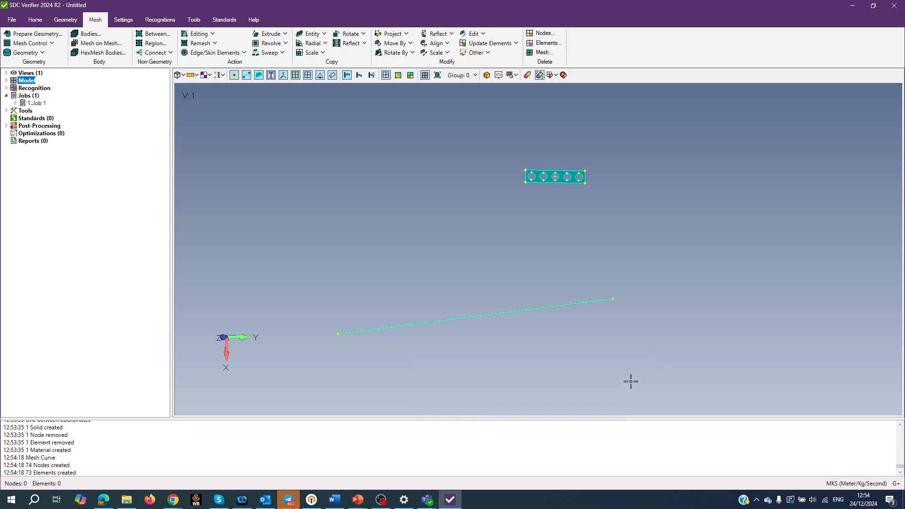
# Turn on the thickness/cross-section display for the meshed beam
pyautogui.scroll(2, 639, 375)
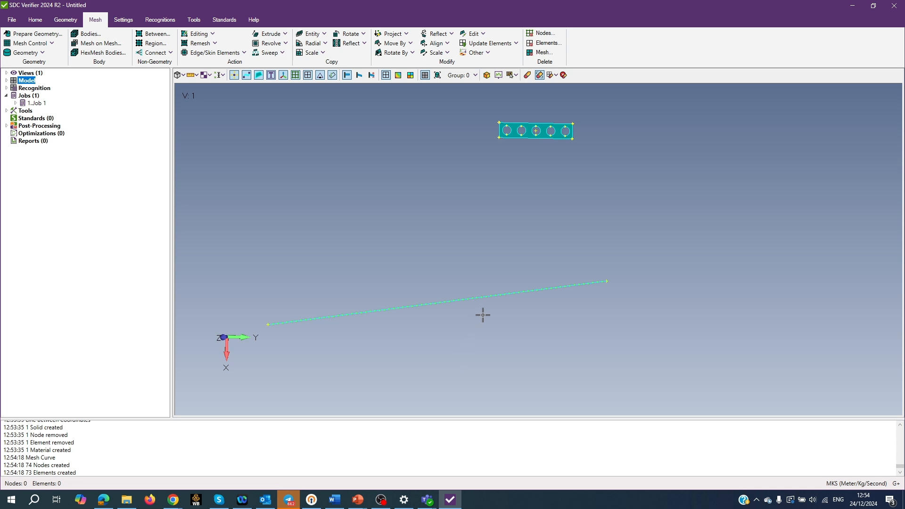
pyautogui.click(183, 75)
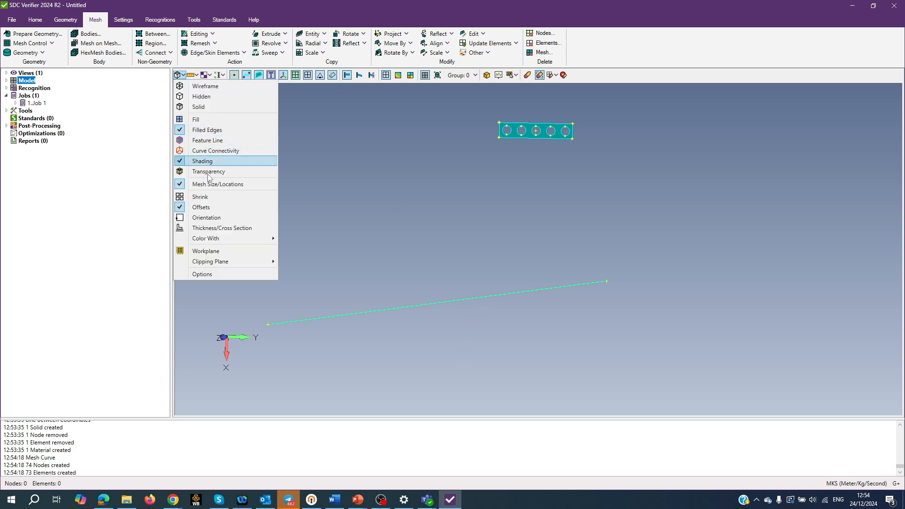
pyautogui.click(216, 228)
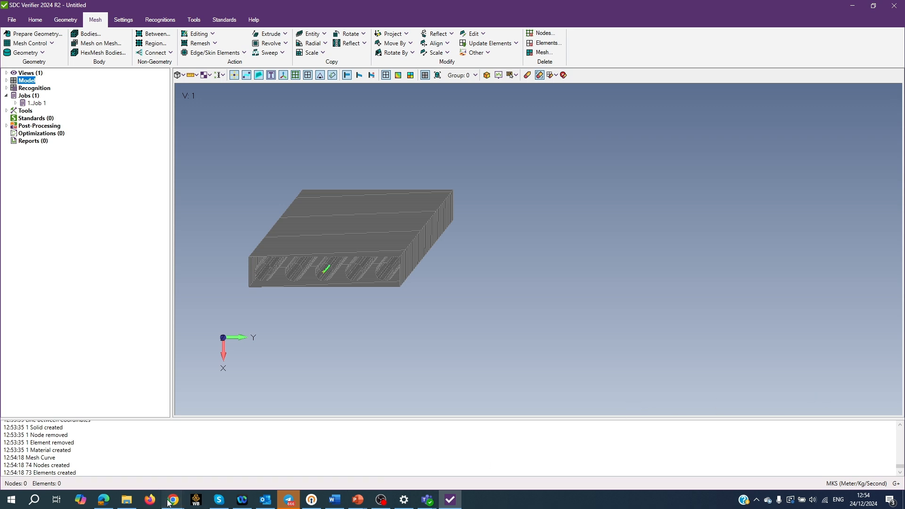
# Switch to Chrome, open the Online Help for SDC Verifier from the sdcverifier.com website, and return to SDC Verifier
pyautogui.moveTo(170, 499)
pyautogui.click(315, 483)
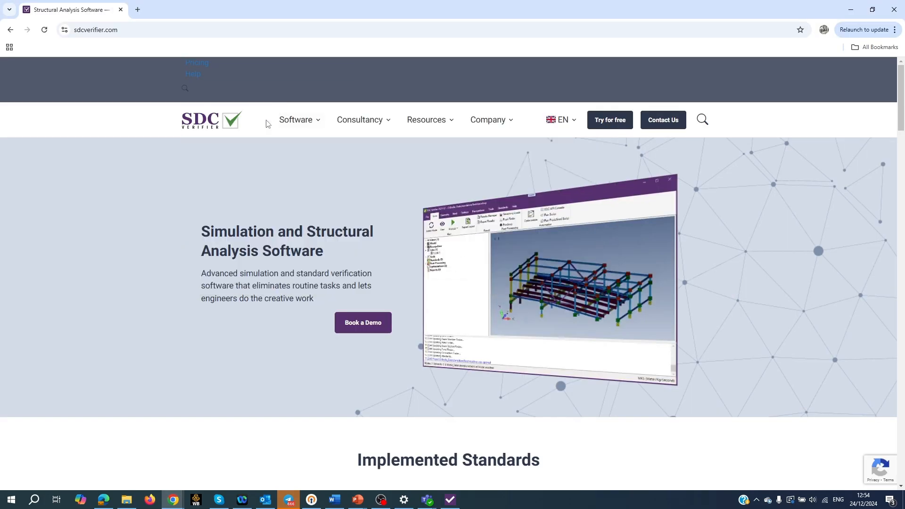
pyautogui.moveTo(306, 121)
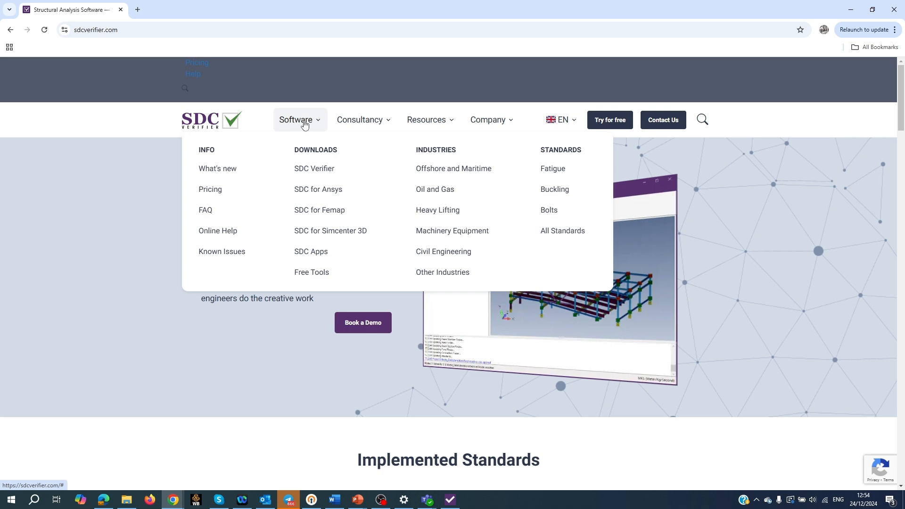
pyautogui.click(224, 235)
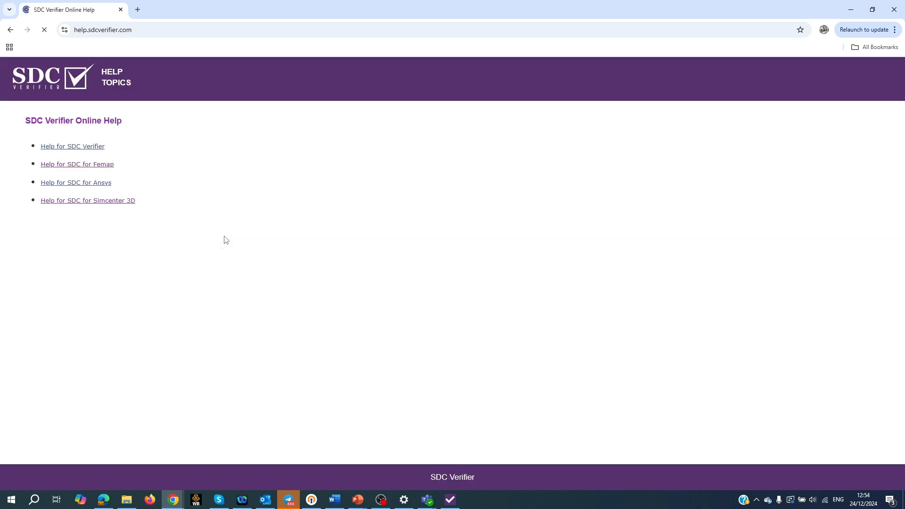
pyautogui.click(70, 148)
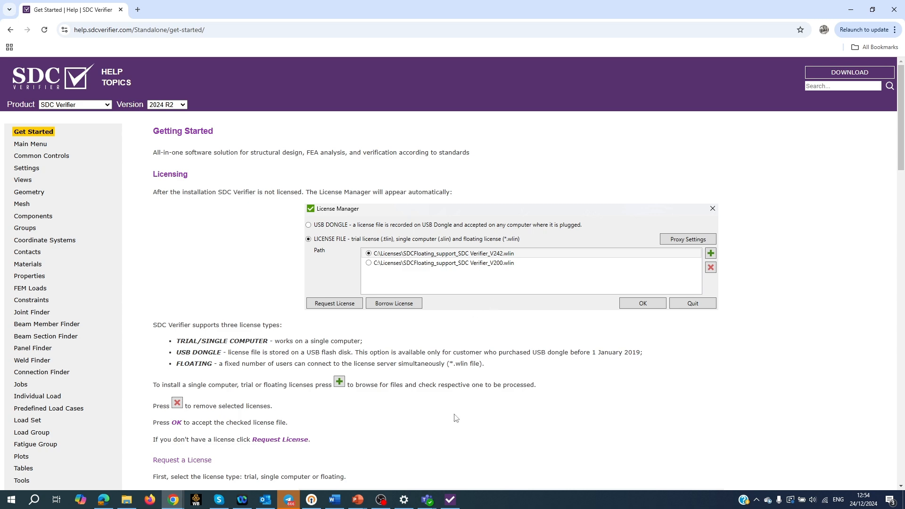
pyautogui.click(450, 500)
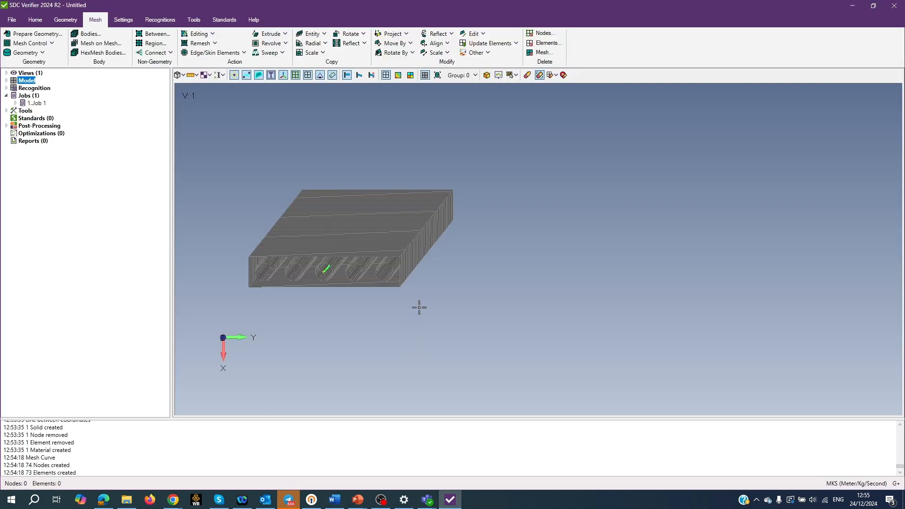